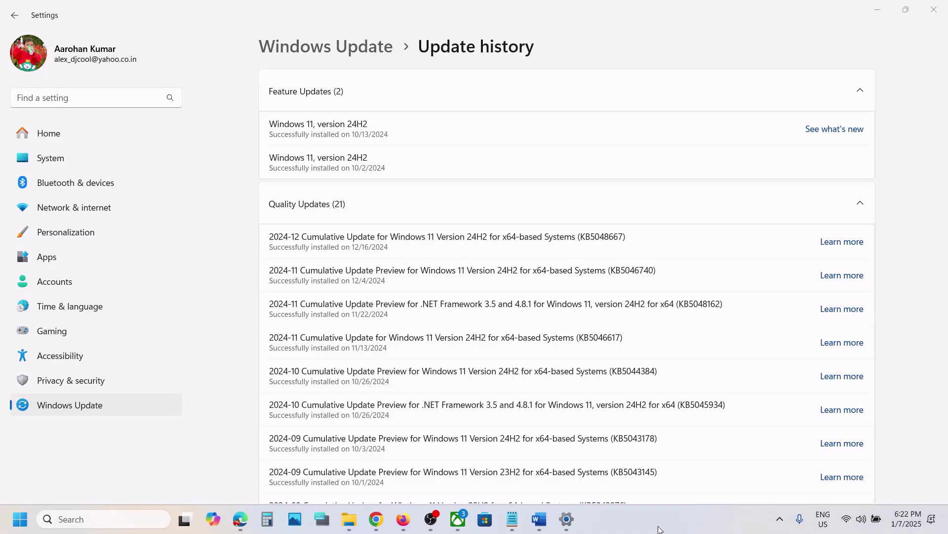
Check update KB5048667 against the 0x800f081f error noted in Word, then clear to the desktop.
double_click(606, 234)
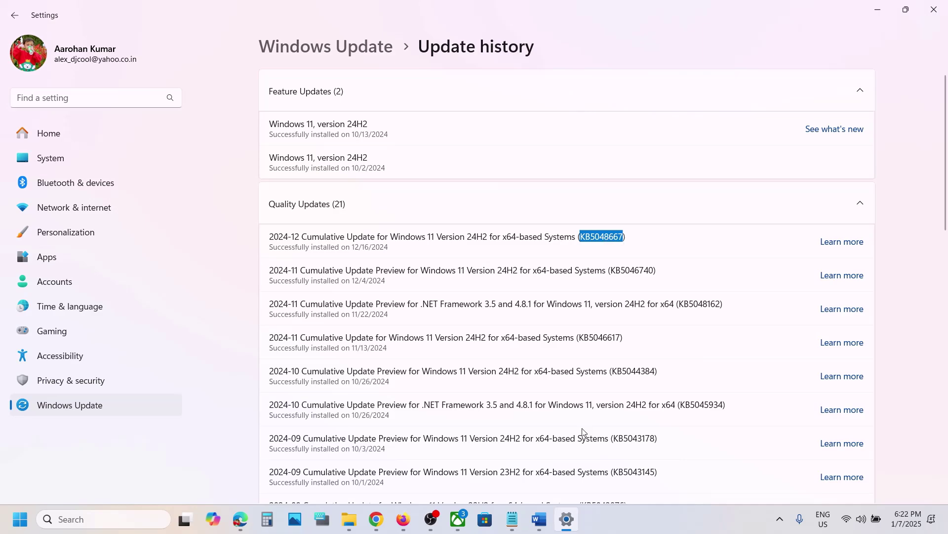
left_click(539, 519)
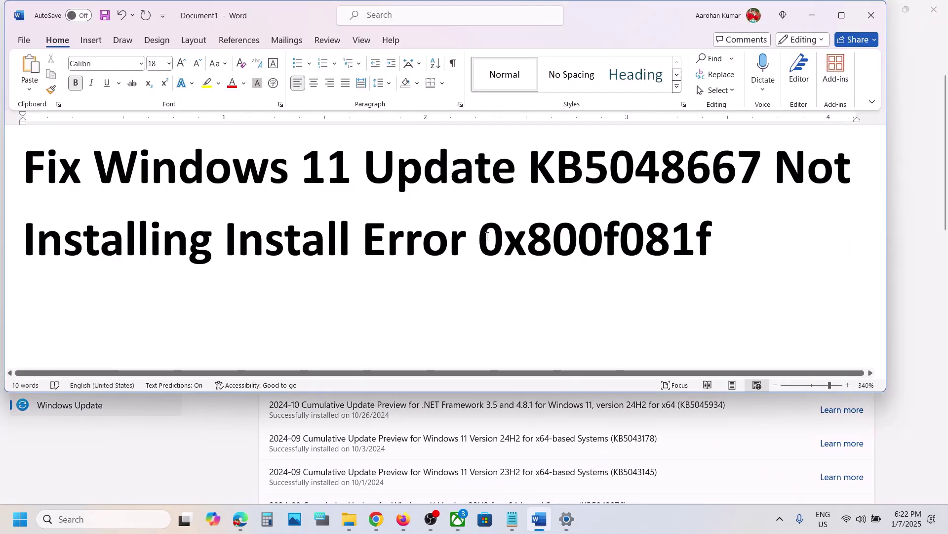
left_click_drag(487, 236, 716, 232)
left_click(812, 16)
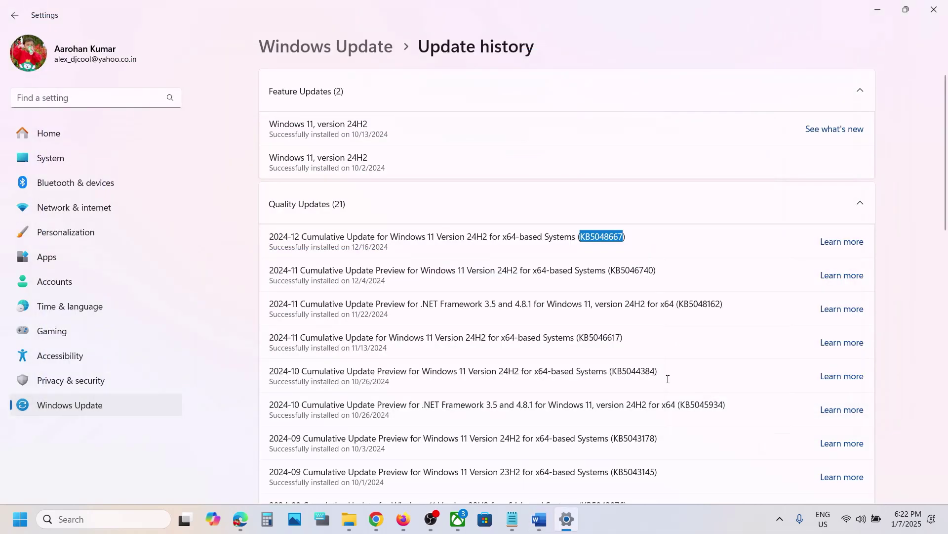
left_click(642, 514)
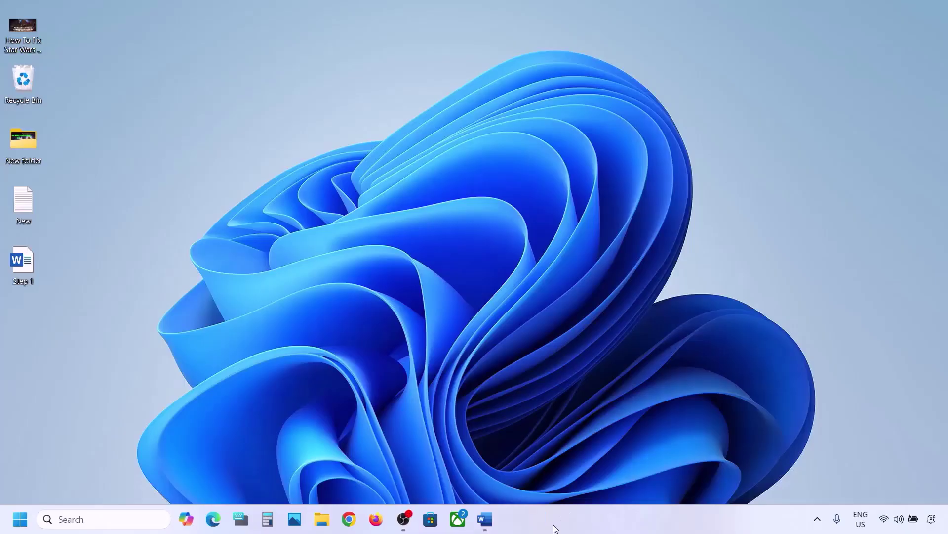
Highlight the Start App Readiness Service step in the Word notes and launch Services.
left_click(484, 520)
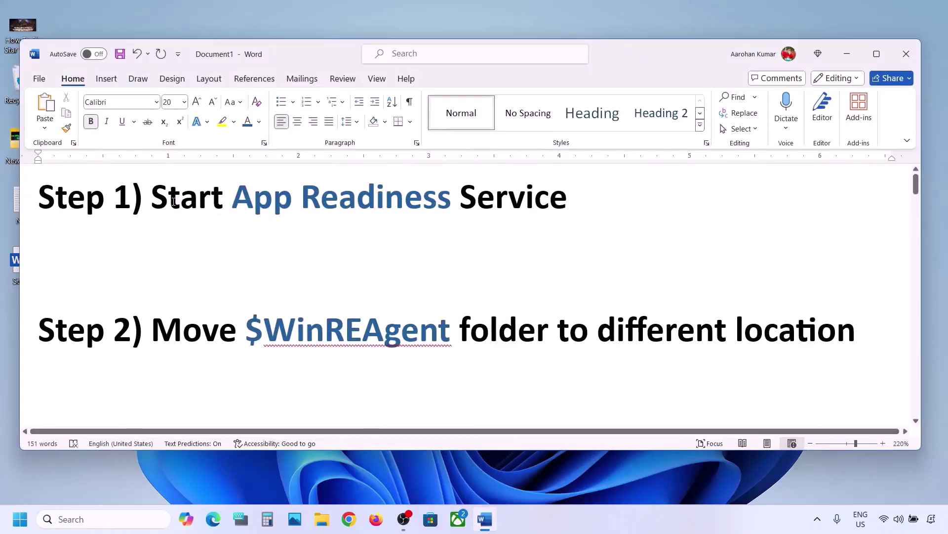
left_click_drag(153, 198, 481, 195)
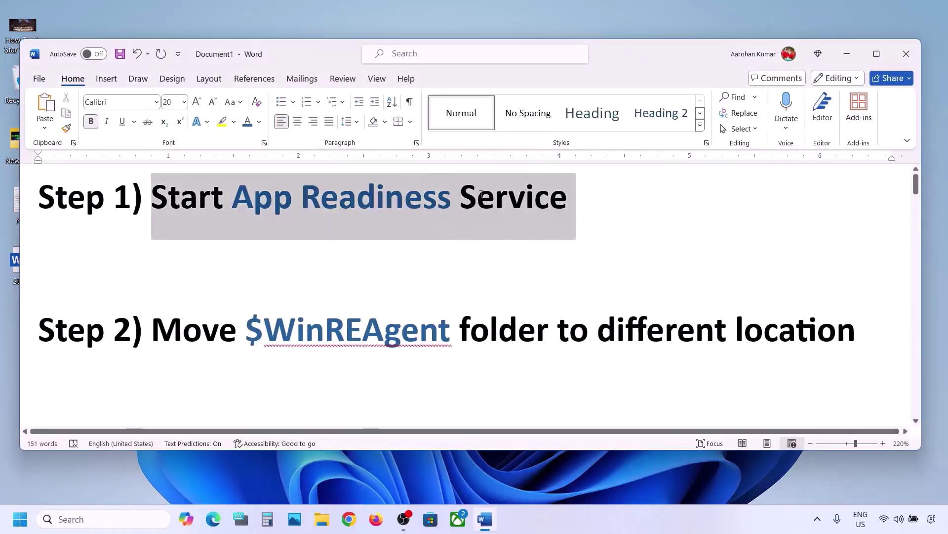
left_click(73, 517)
type("services")
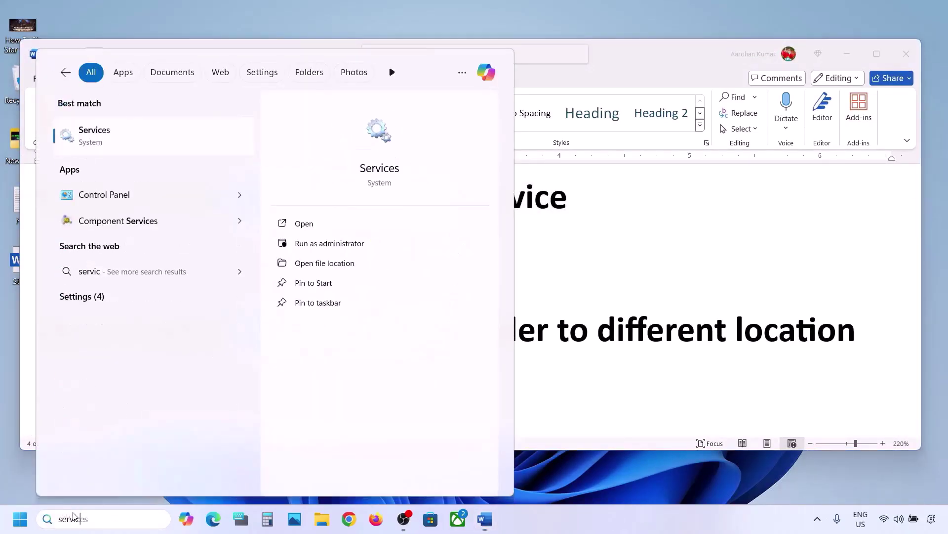
left_click(118, 143)
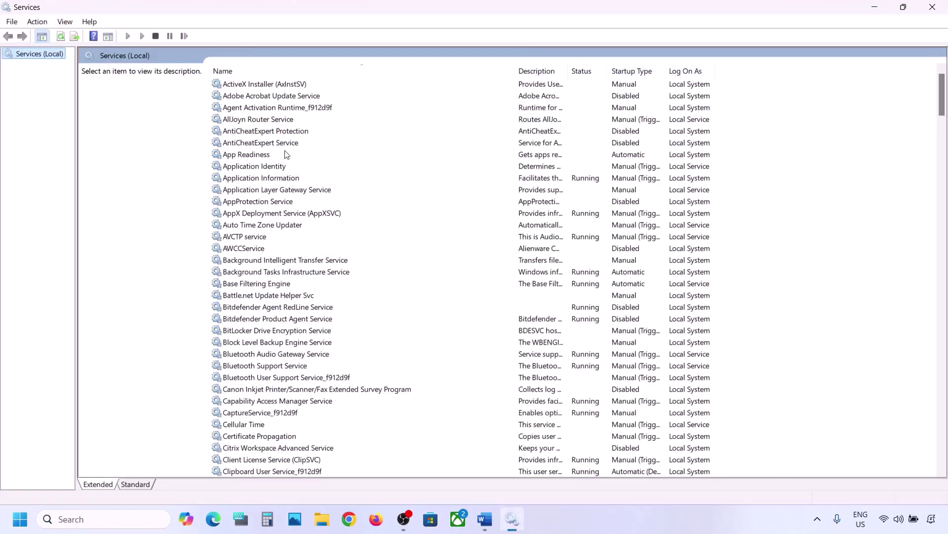
Set the App Readiness service to Automatic startup and start it.
left_click(270, 157)
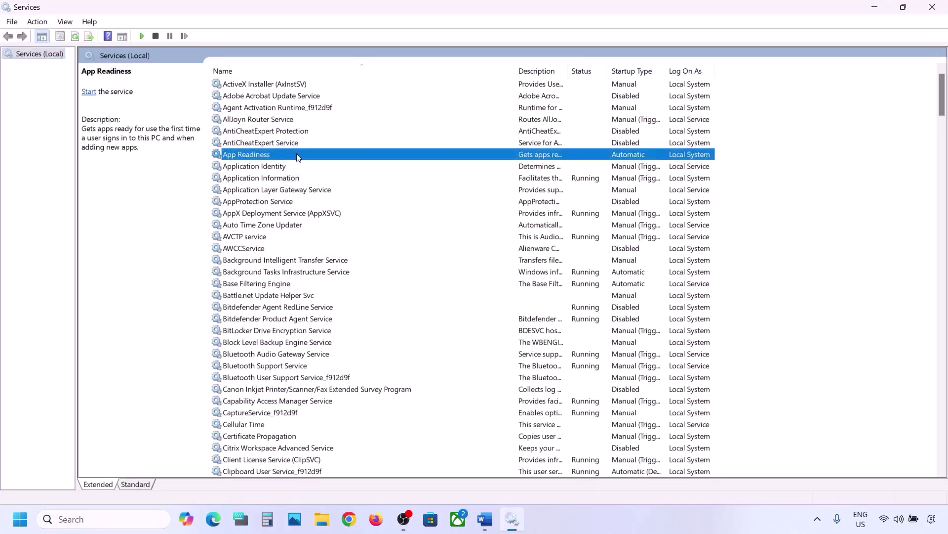
double_click(294, 157)
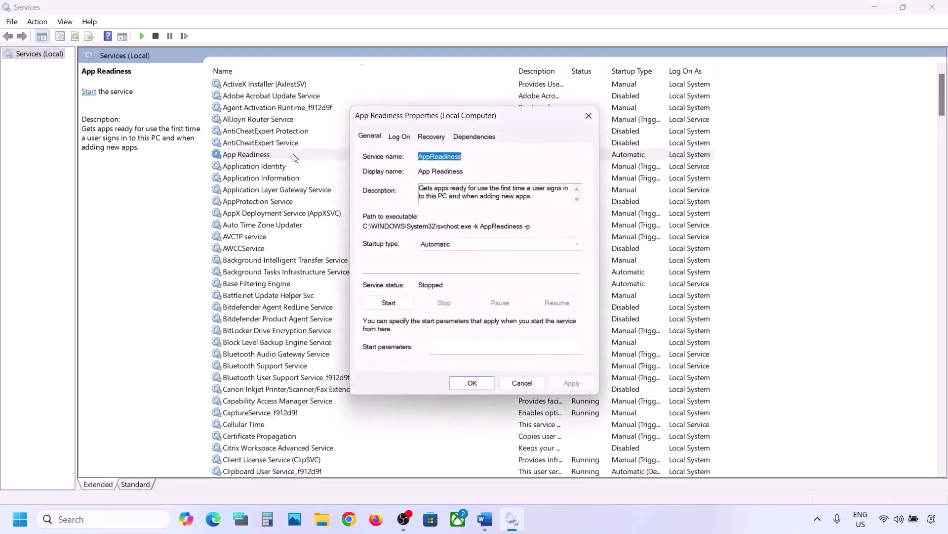
left_click(442, 245)
left_click(451, 267)
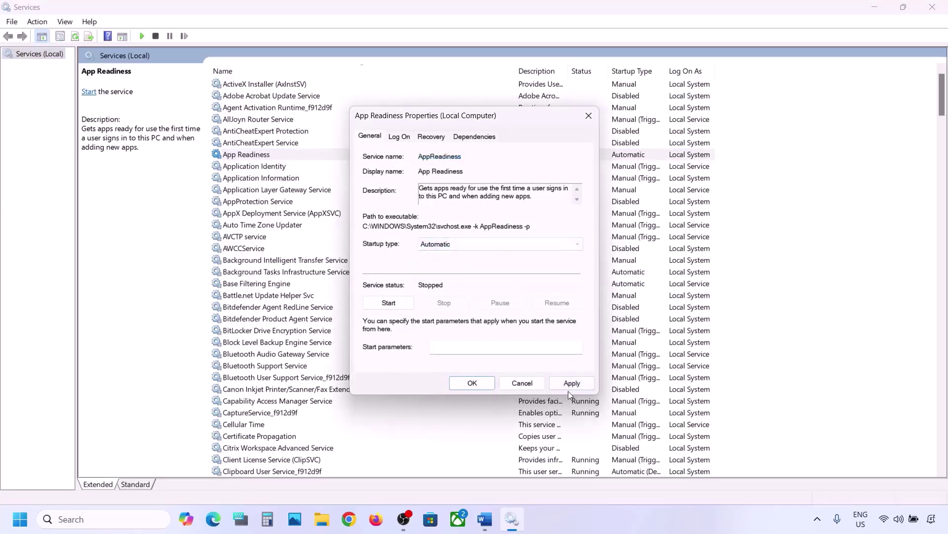
left_click(571, 384)
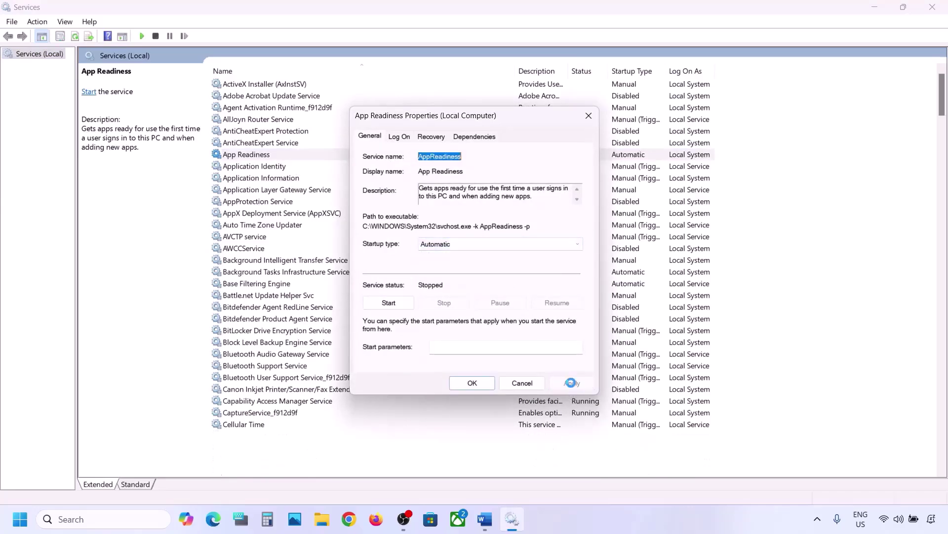
left_click(389, 302)
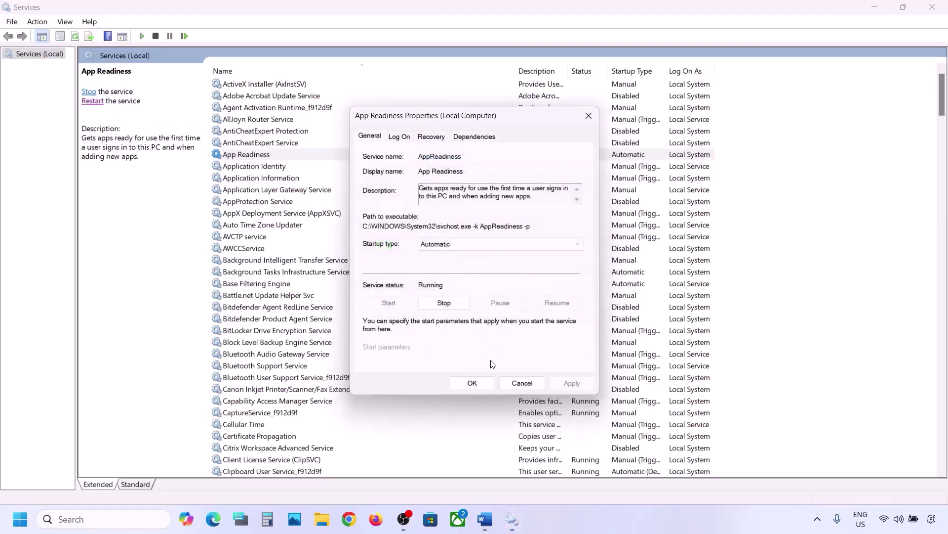
left_click(472, 383)
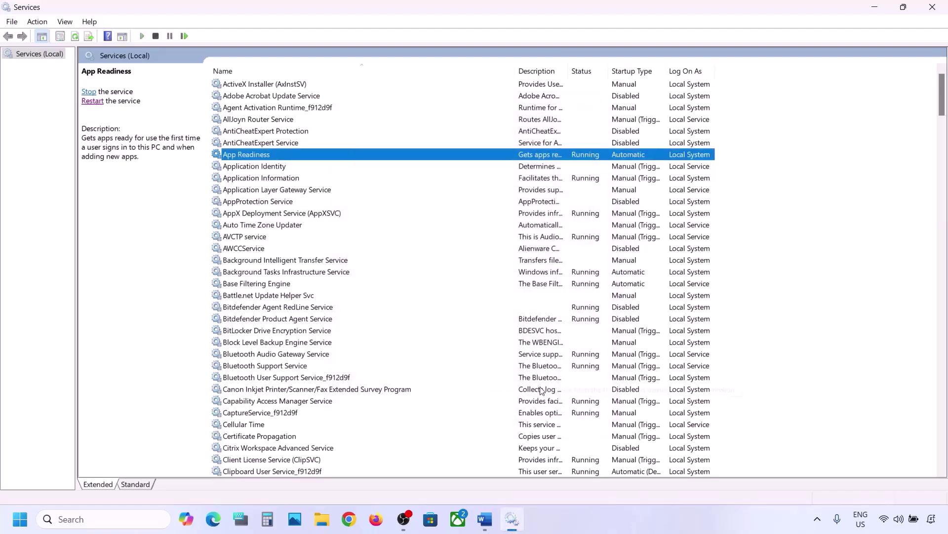
left_click(485, 525)
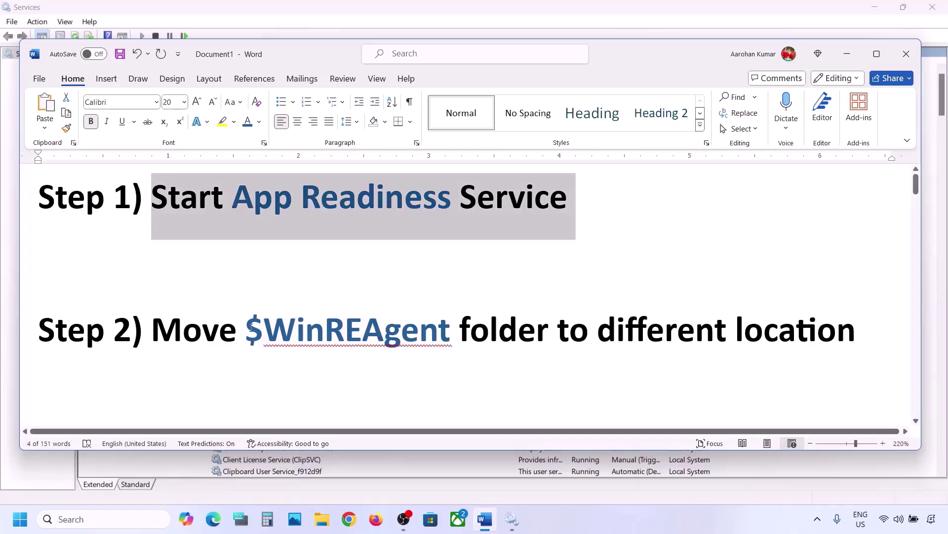
Open drive OS (C:) in File Explorer and locate the hidden $WinREAgent folder.
double_click(252, 329)
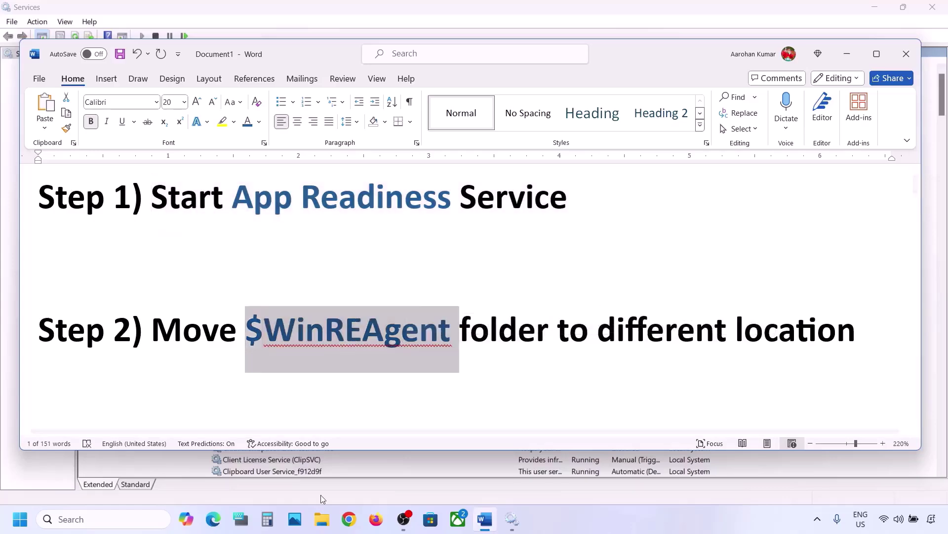
left_click(322, 518)
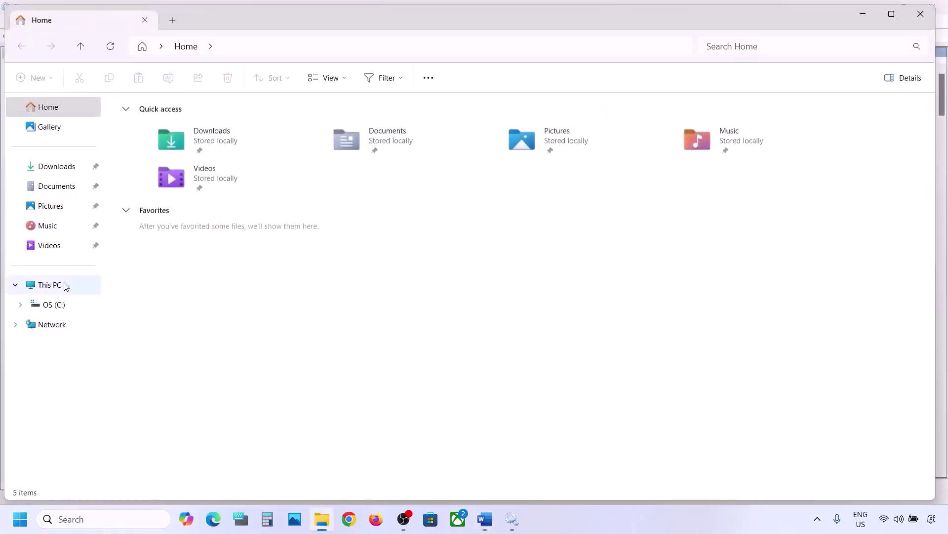
left_click(66, 286)
left_click(192, 139)
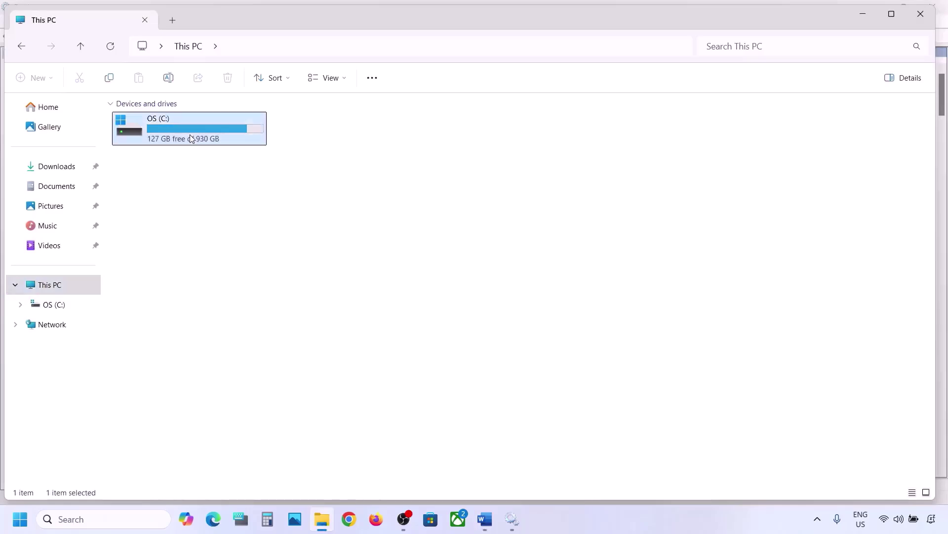
double_click(191, 139)
left_click(162, 179)
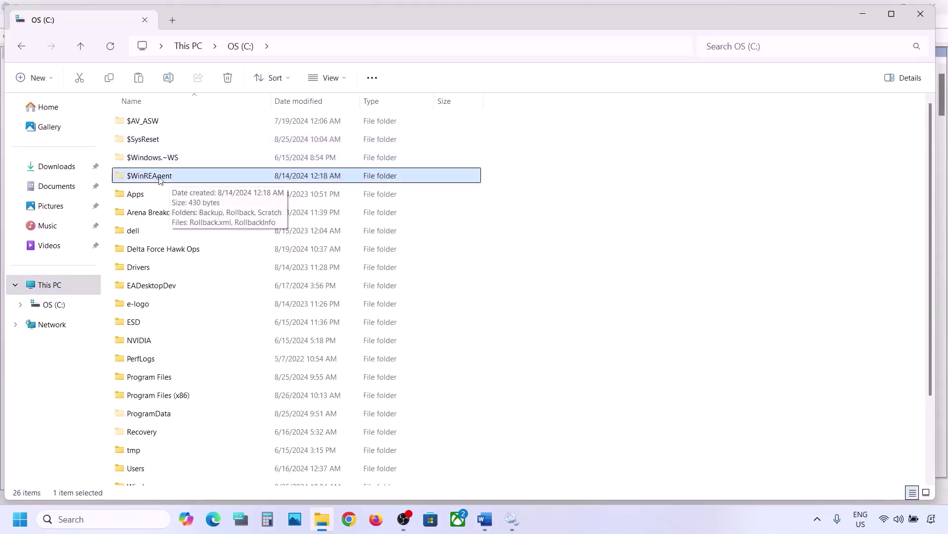
left_click(328, 78)
mouse_move(348, 311)
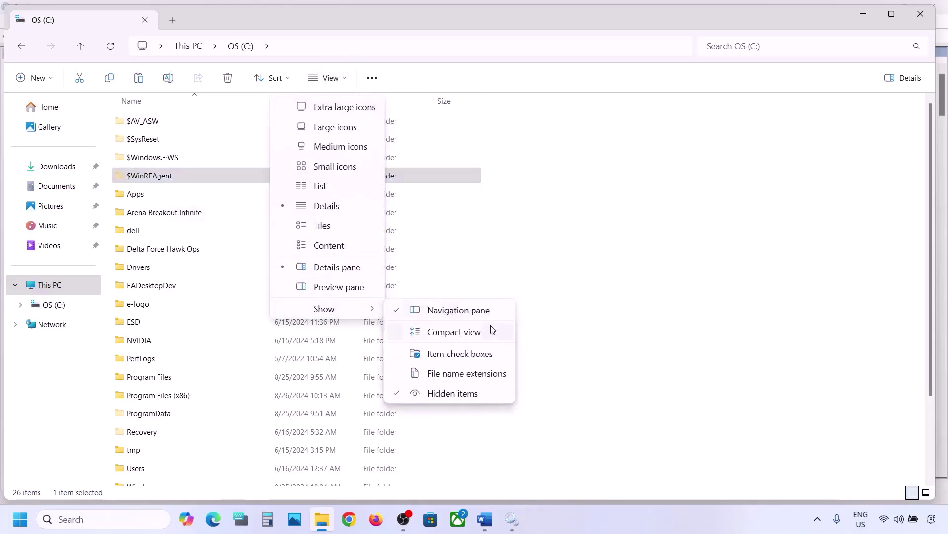
left_click(154, 178)
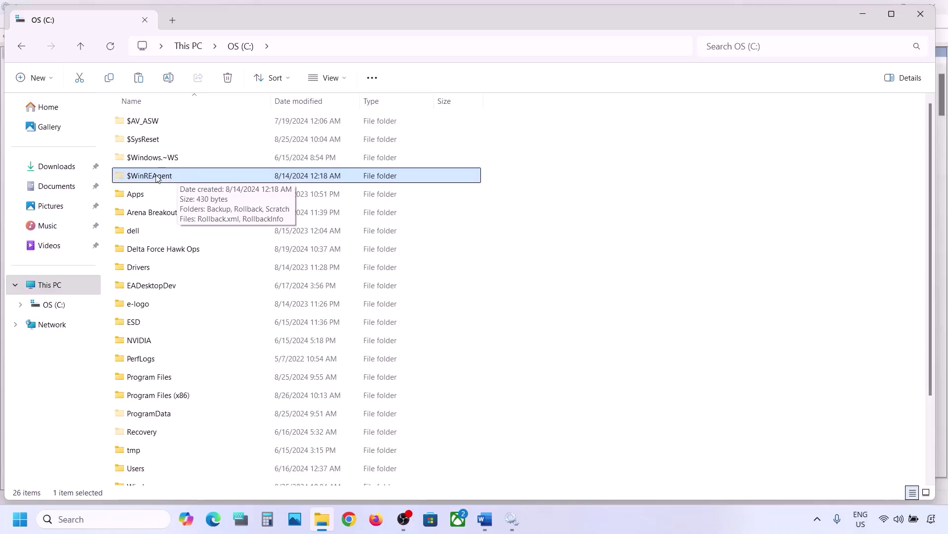
Copy the $WinREAgent folder onto the desktop.
right_click(157, 178)
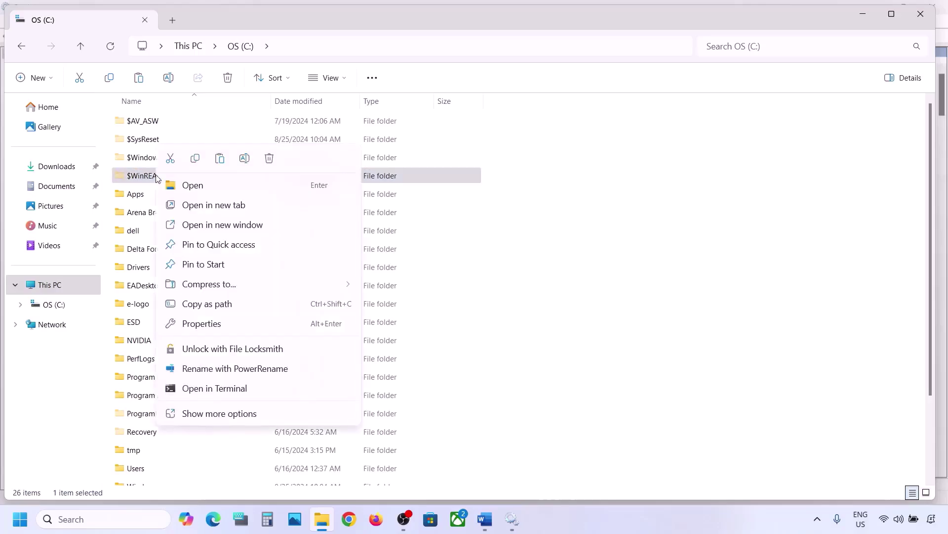
left_click(196, 160)
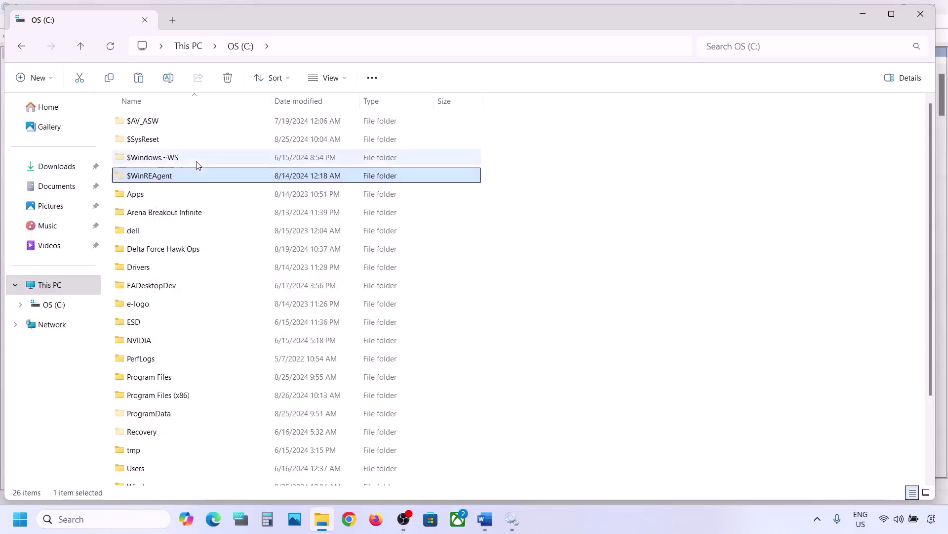
key("super+d")
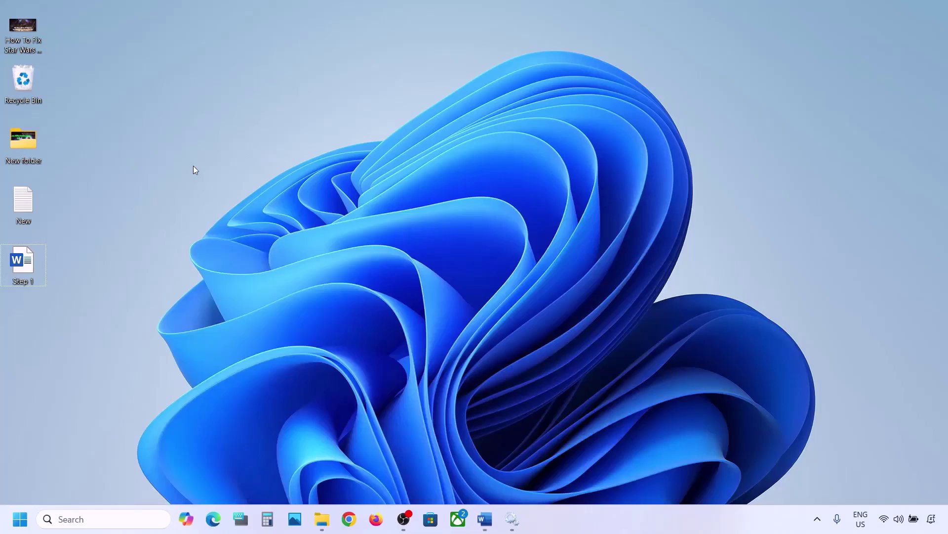
key("ctrl+v")
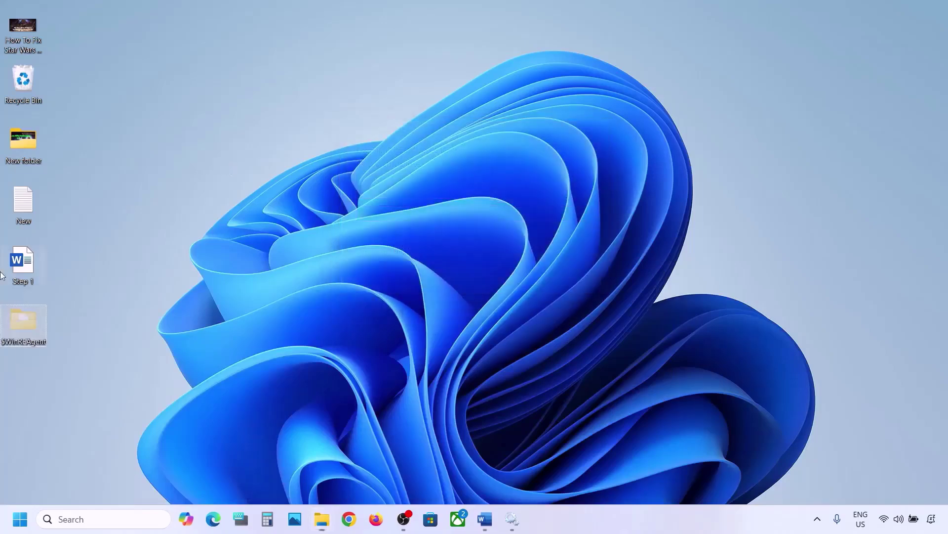
Delete the original $WinREAgent folder from drive C: and bring up Windows Settings.
left_click(321, 519)
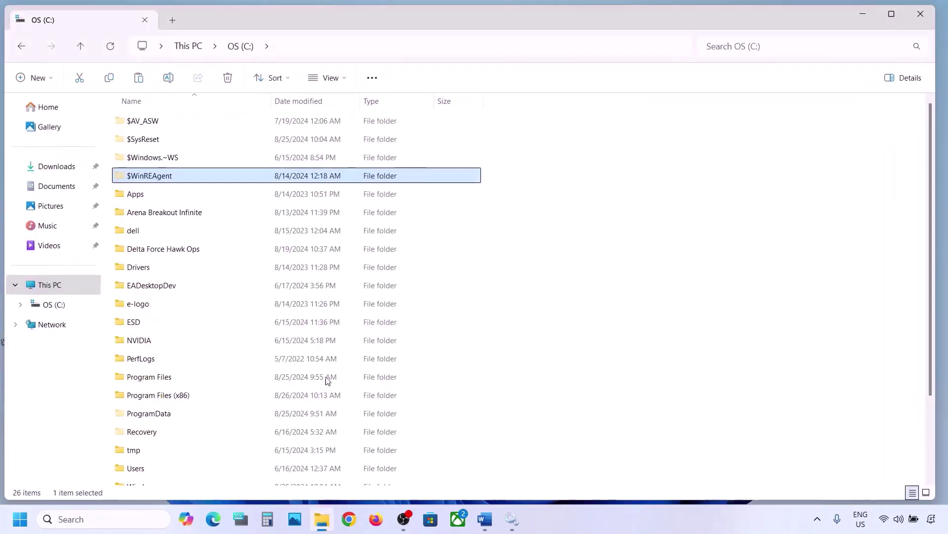
right_click(158, 176)
left_click(264, 159)
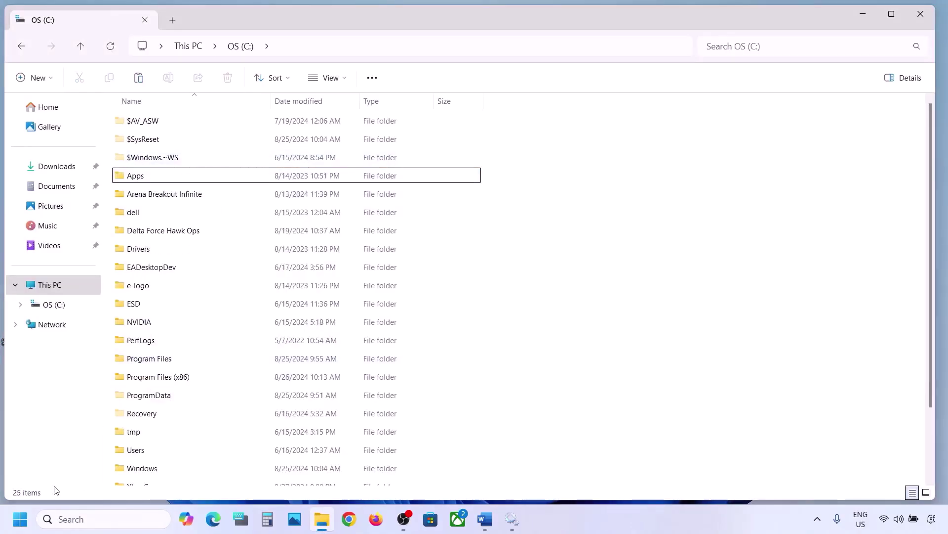
key("super+i")
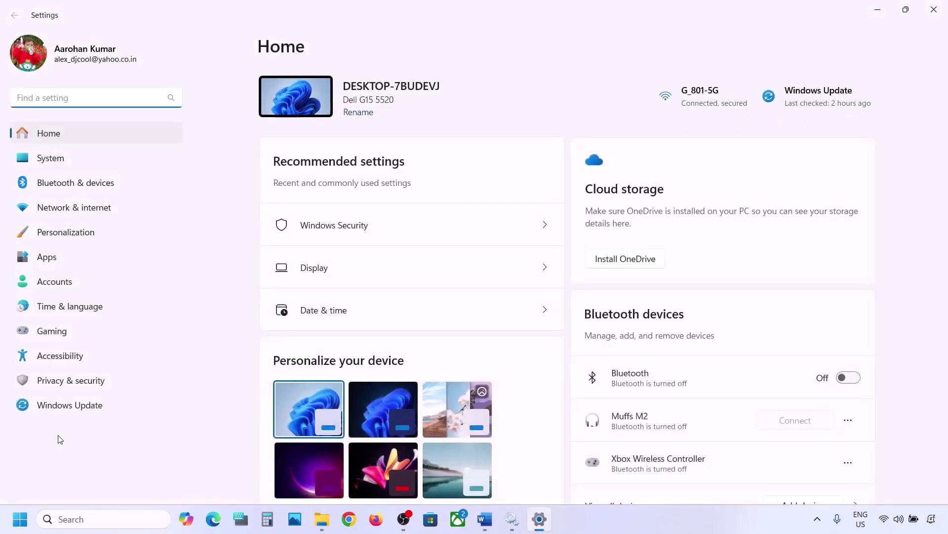
Look at the Windows Update page, then minimize Settings and File Explorer to the desktop.
left_click(70, 406)
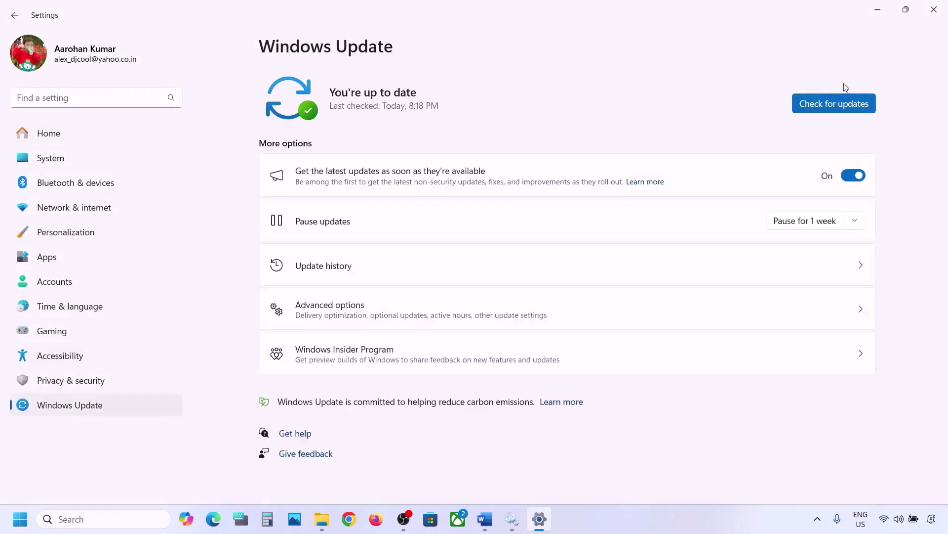
left_click(887, 9)
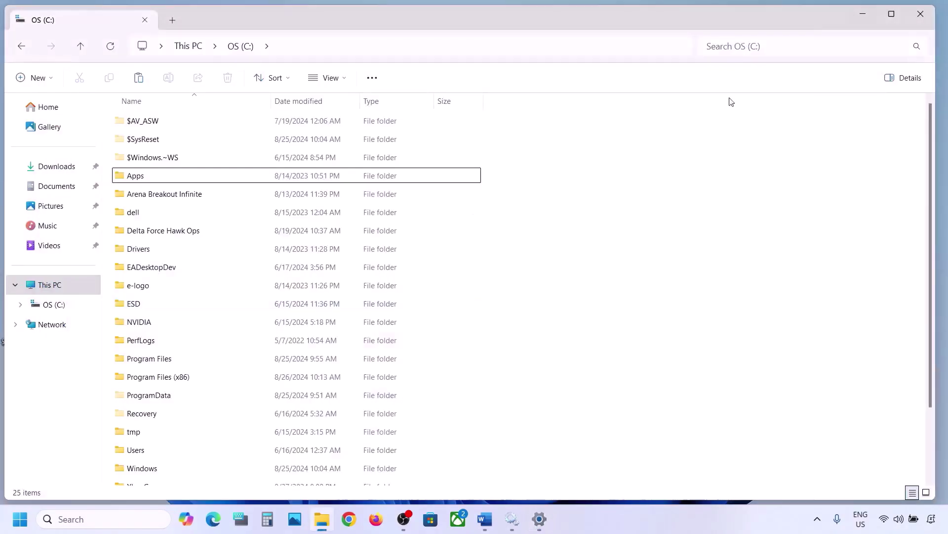
left_click(862, 14)
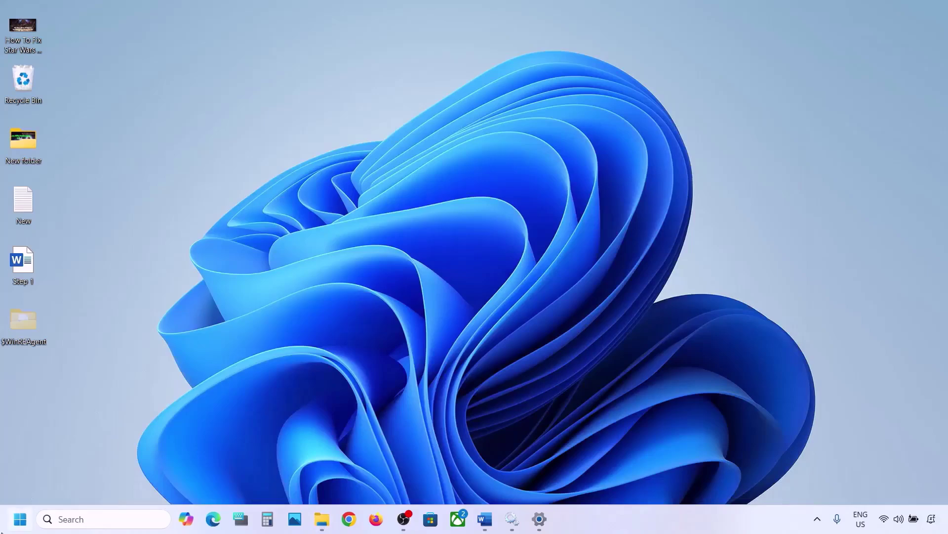
left_click(20, 518)
left_click(359, 476)
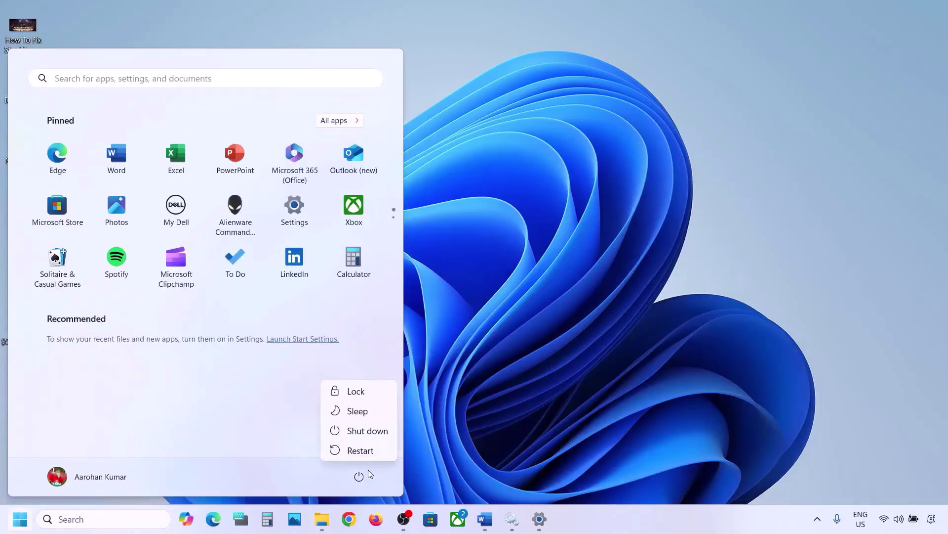
key("Escape")
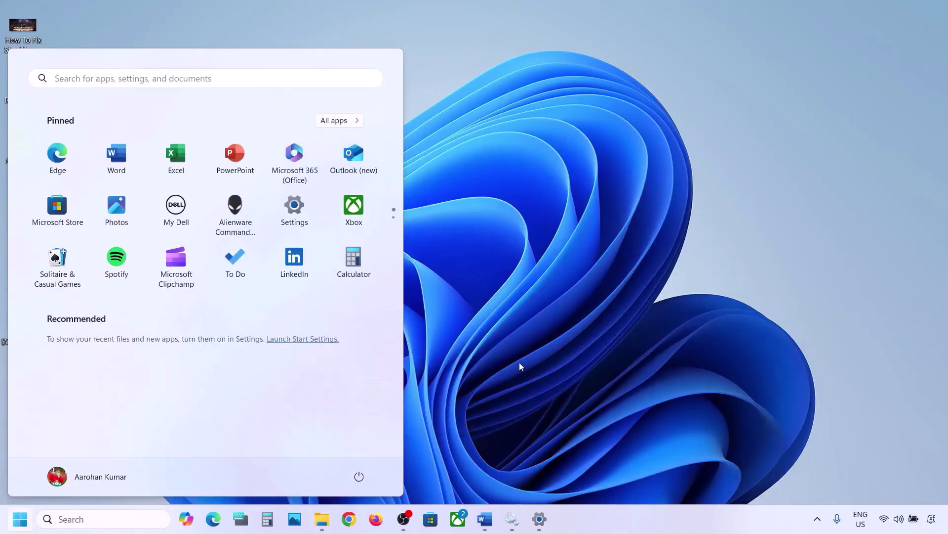
left_click(520, 365)
Cut $WinREAgent from the desktop and paste it back into the root of drive C:.
right_click(22, 321)
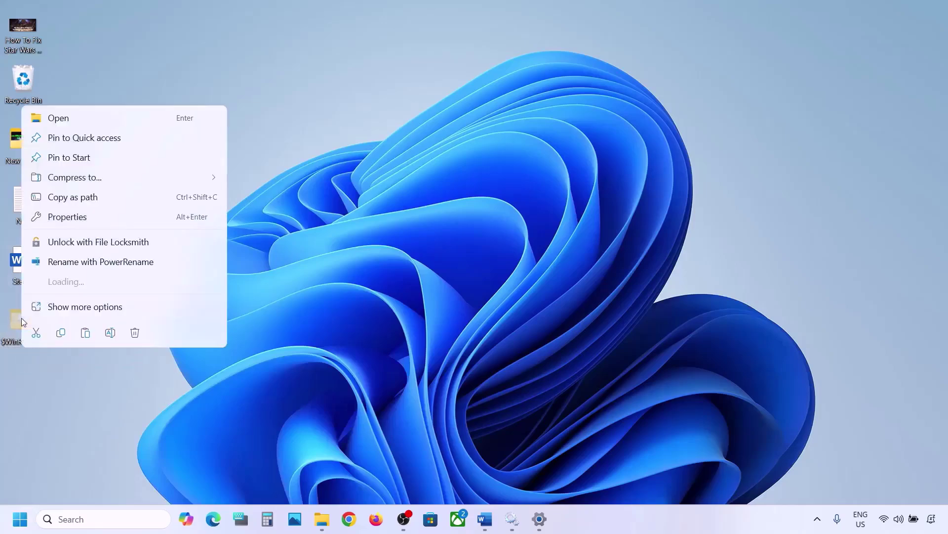
left_click(40, 333)
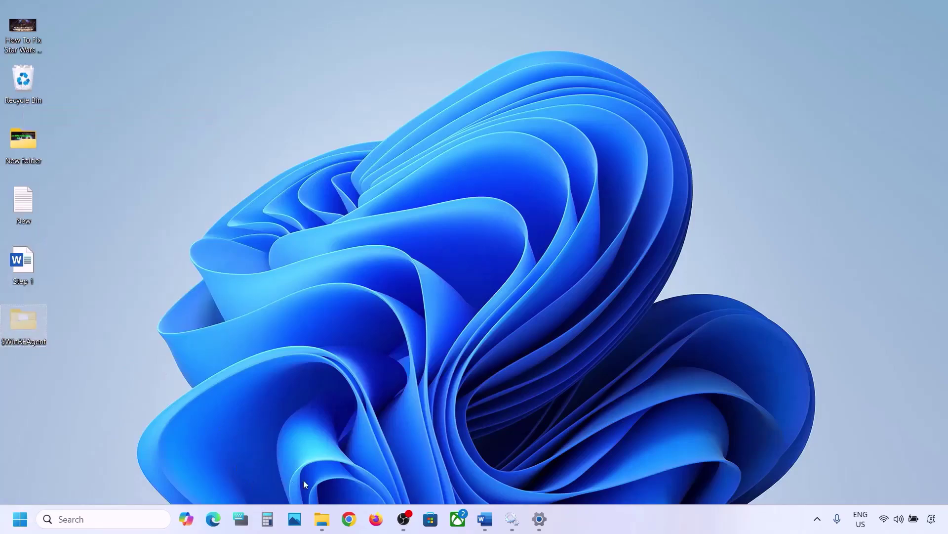
left_click(328, 528)
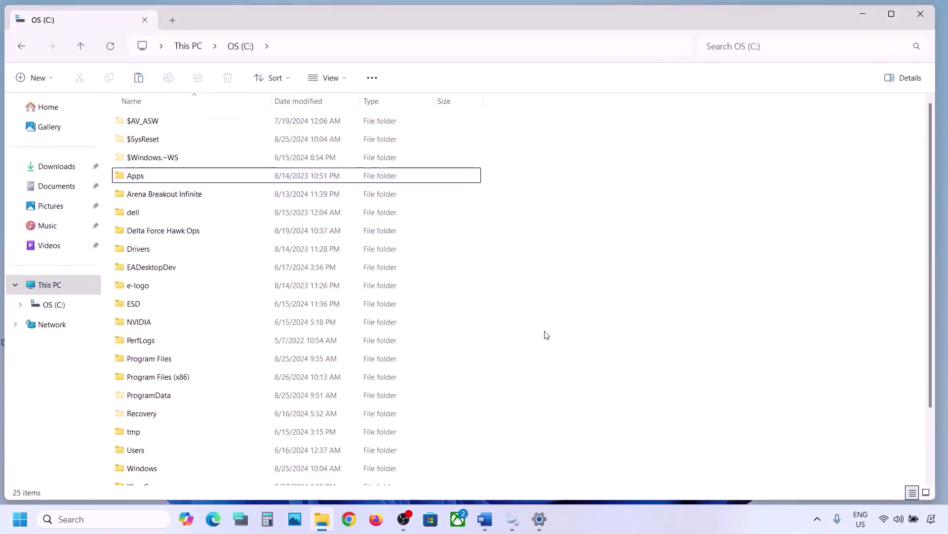
key("ctrl+v")
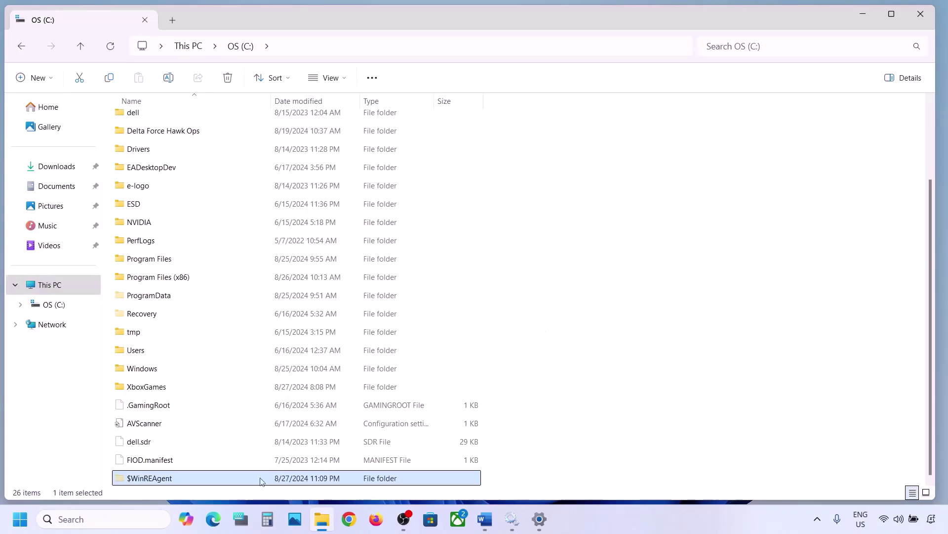
left_click(856, 19)
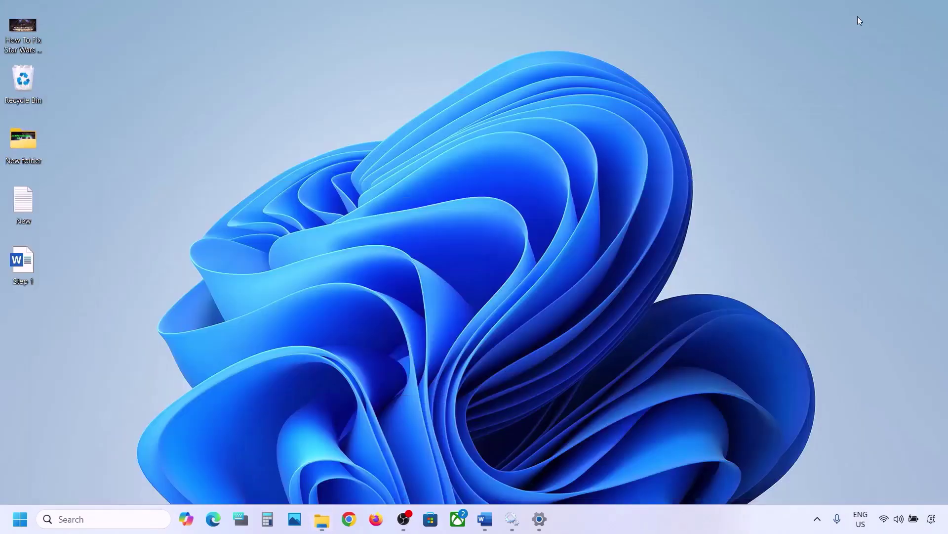
Highlight the Run Update Troubleshooter step in the Word notes.
left_click(484, 519)
scroll(302, 290, "down", 3)
scroll(301, 290, "down", 1)
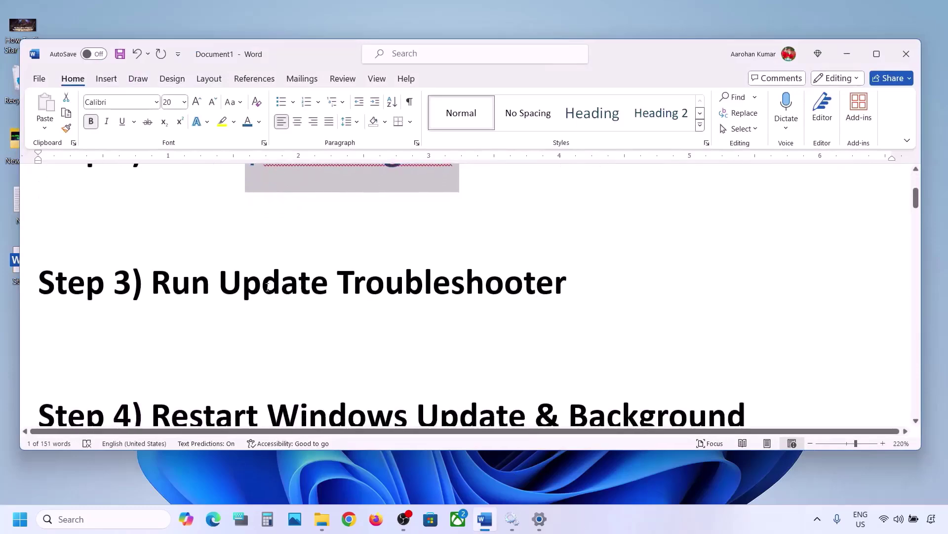
left_click_drag(174, 279, 568, 284)
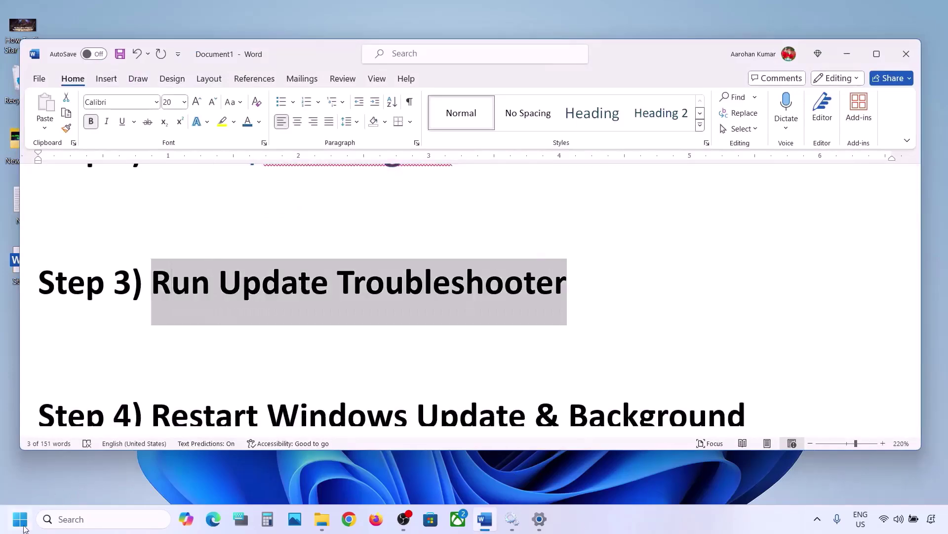
Run the Windows Update troubleshooter from System > Troubleshoot > Other troubleshooters.
left_click(19, 519)
left_click(294, 222)
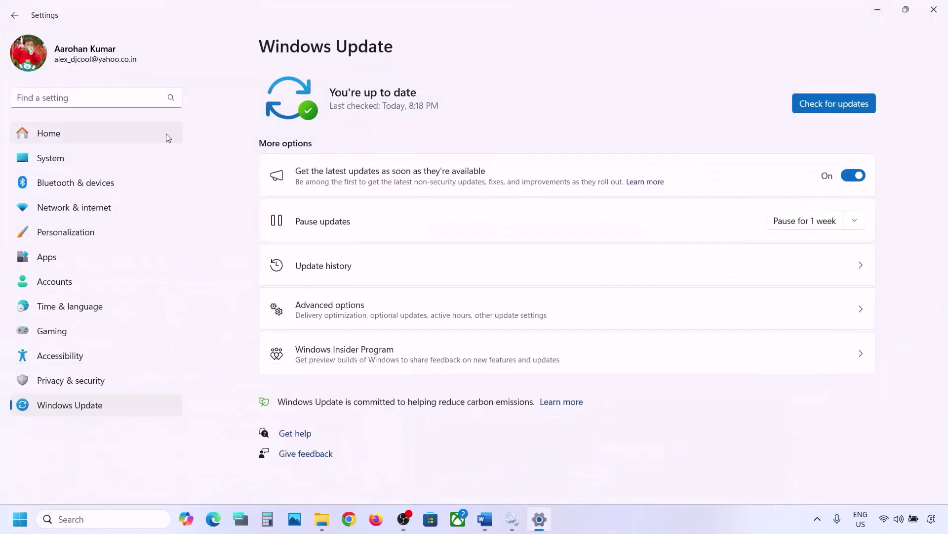
left_click(87, 159)
scroll(359, 257, "down", 5)
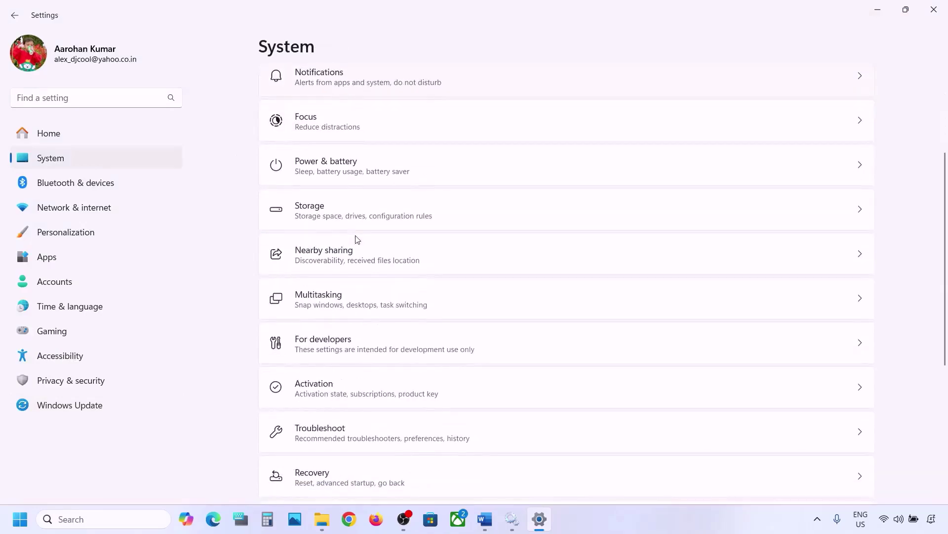
left_click(331, 359)
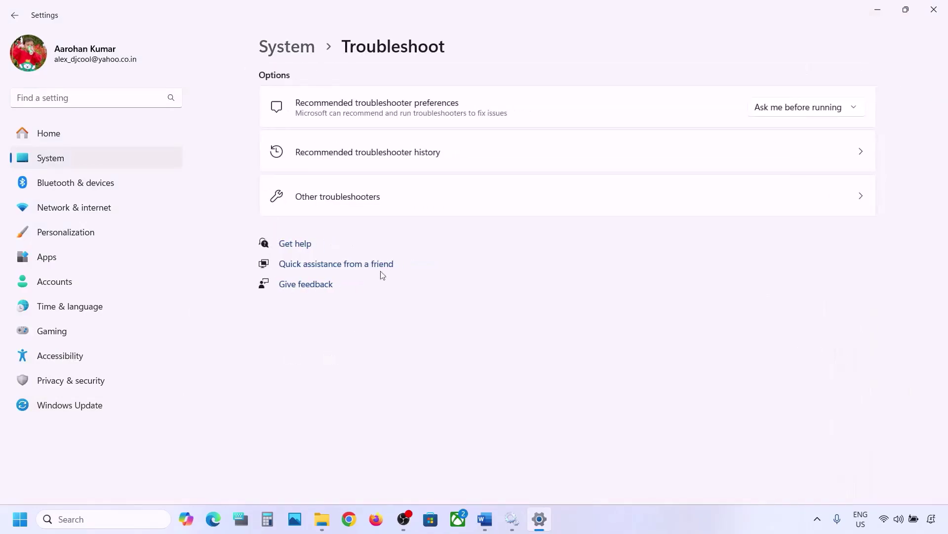
left_click(338, 209)
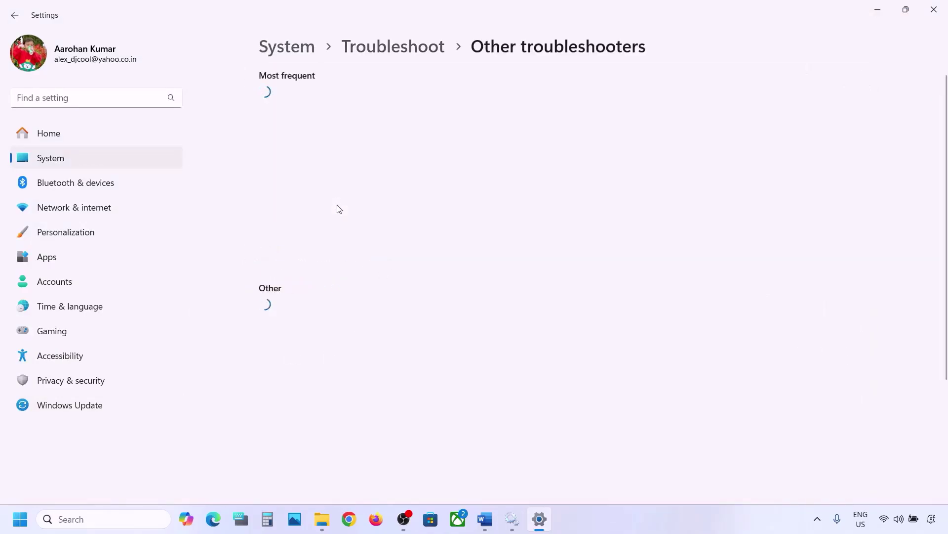
scroll(339, 209, "down", 1)
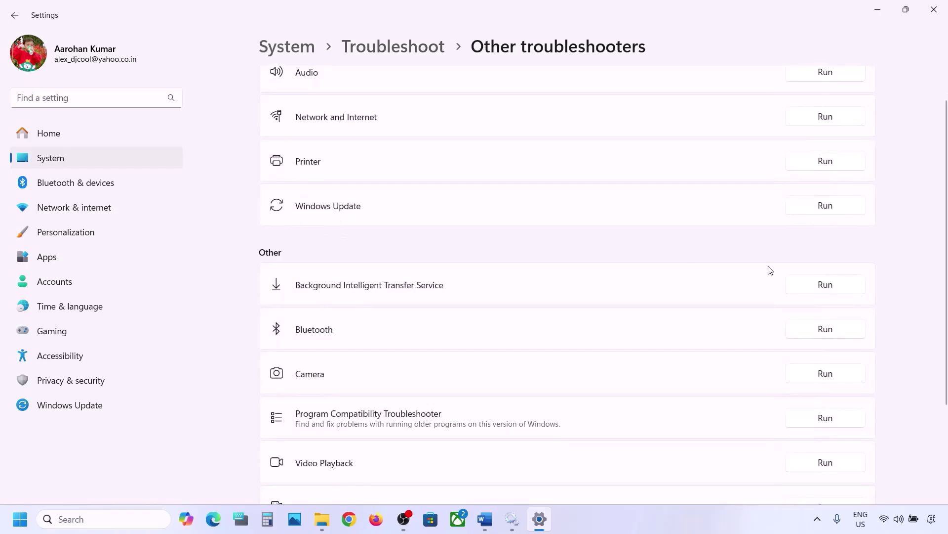
left_click(826, 212)
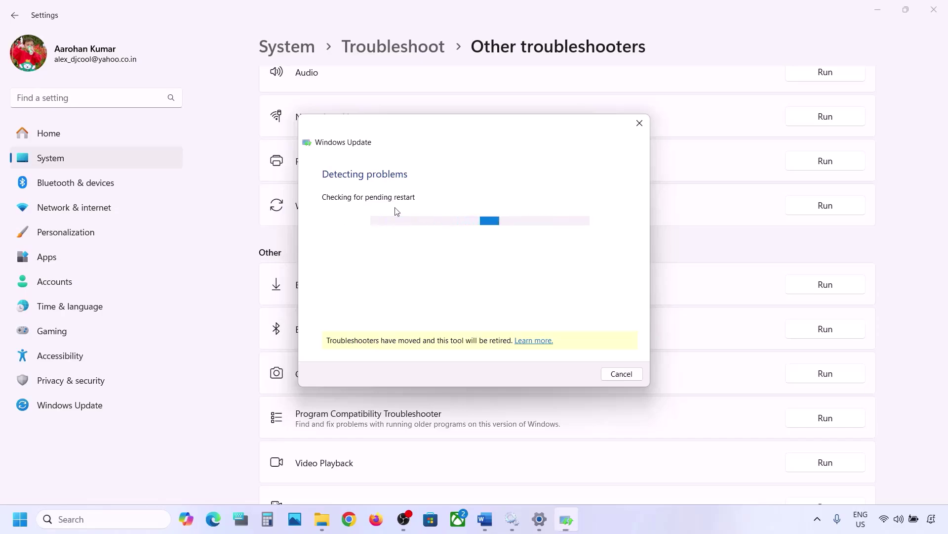
Highlight the Step 4 heading in the Word notes and start a search for Services.
left_click(485, 518)
scroll(340, 319, "down", 3)
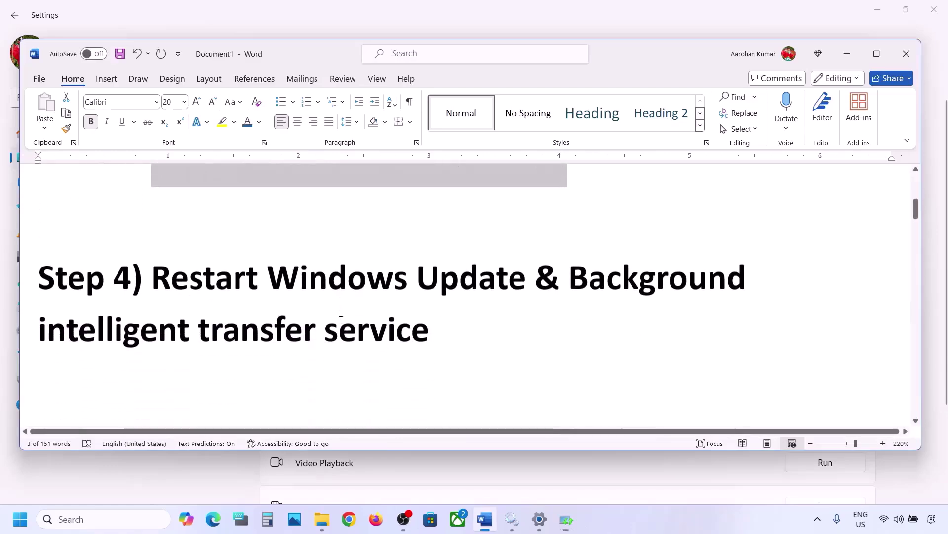
left_click_drag(156, 275, 408, 322)
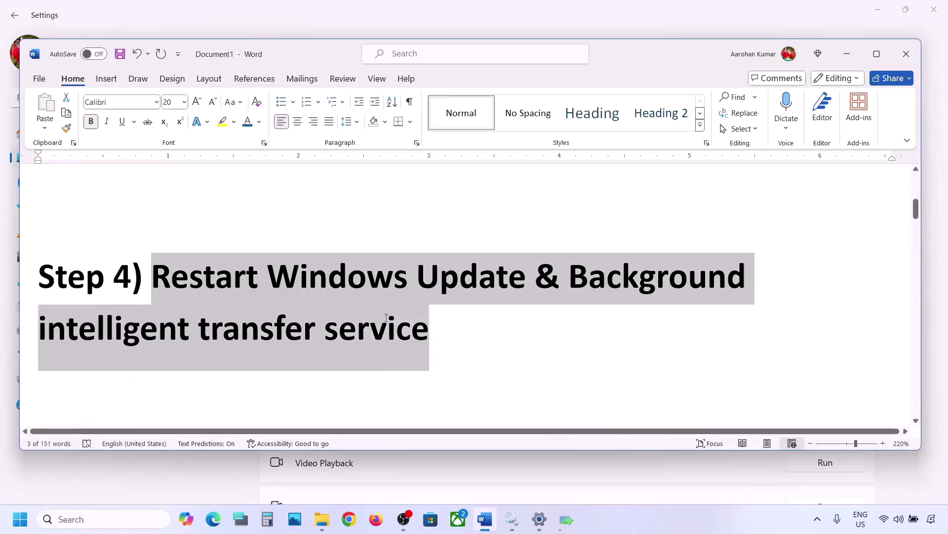
left_click(84, 517)
Open the Services console and locate the Windows Update service.
type("servic")
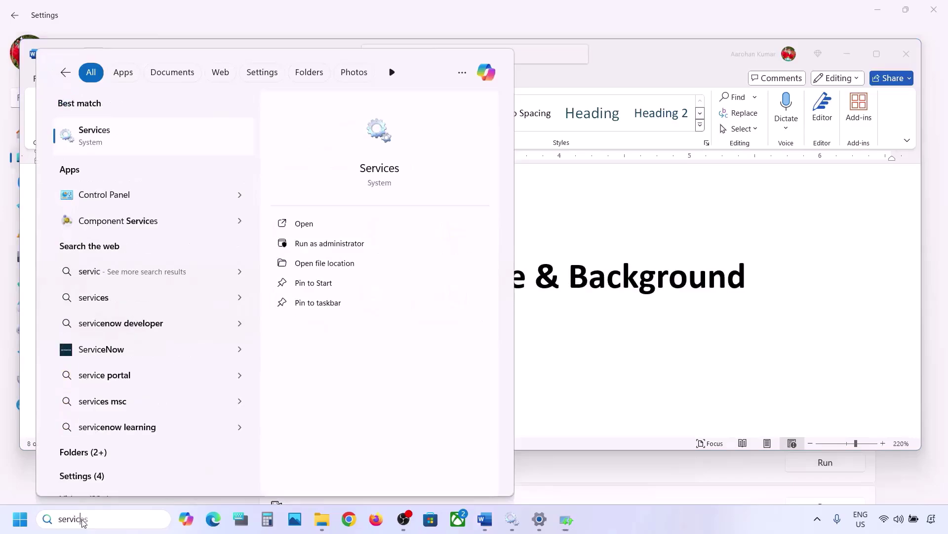
type("es")
key("Return")
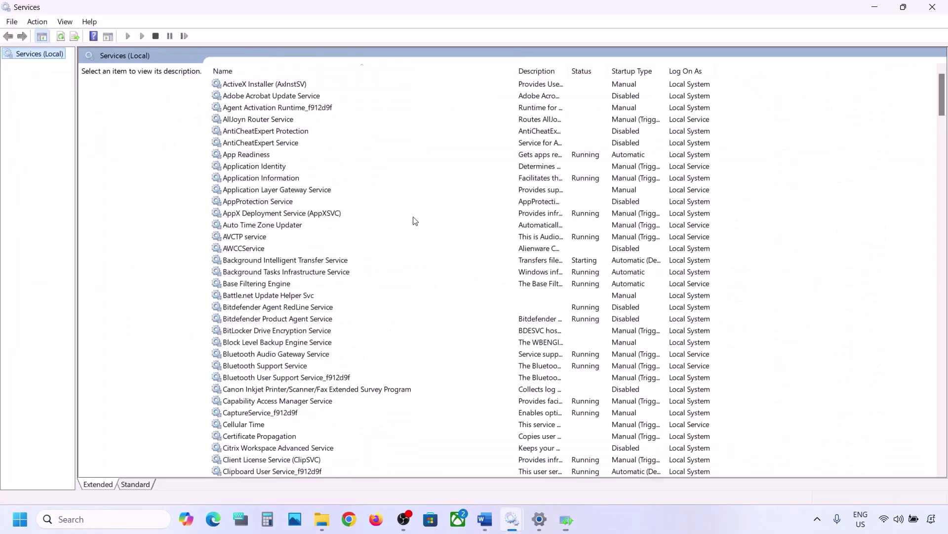
left_click(274, 283)
key("w")
scroll(310, 384, "down", 8)
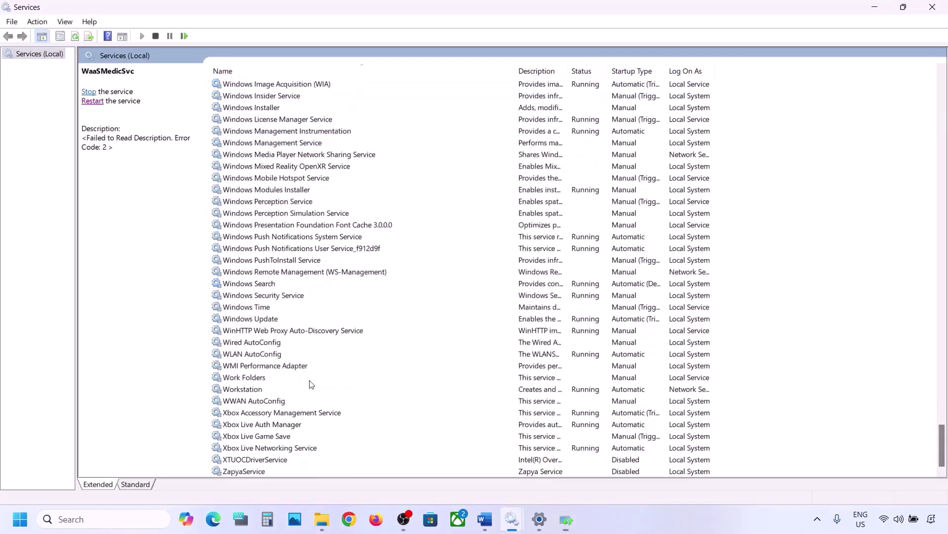
left_click(256, 321)
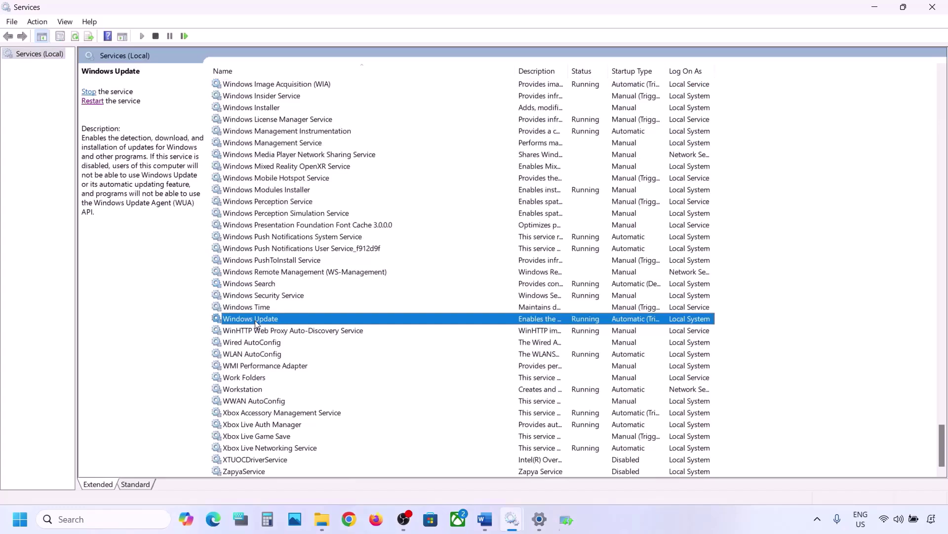
Set Windows Update startup type to Automatic and restart the service.
double_click(311, 322)
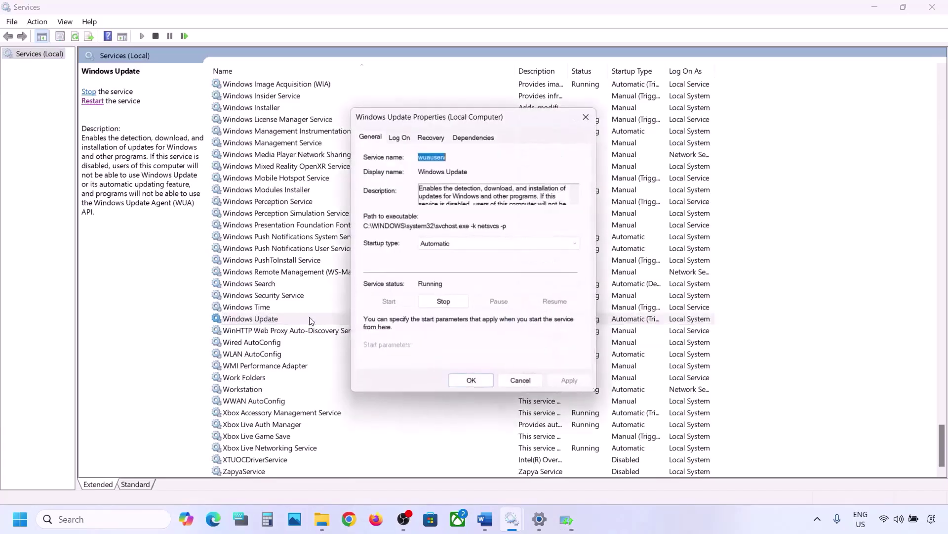
left_click(460, 245)
left_click(454, 265)
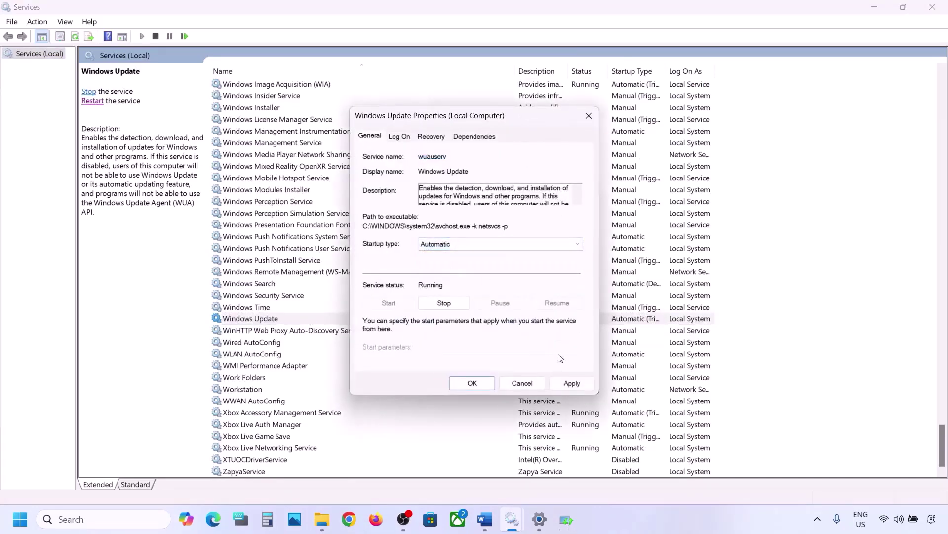
left_click(557, 385)
left_click(472, 383)
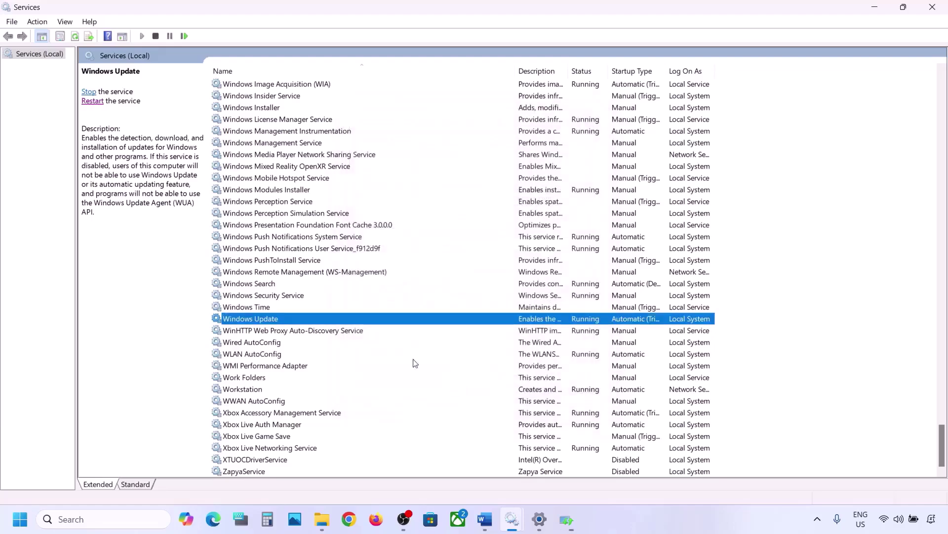
right_click(258, 322)
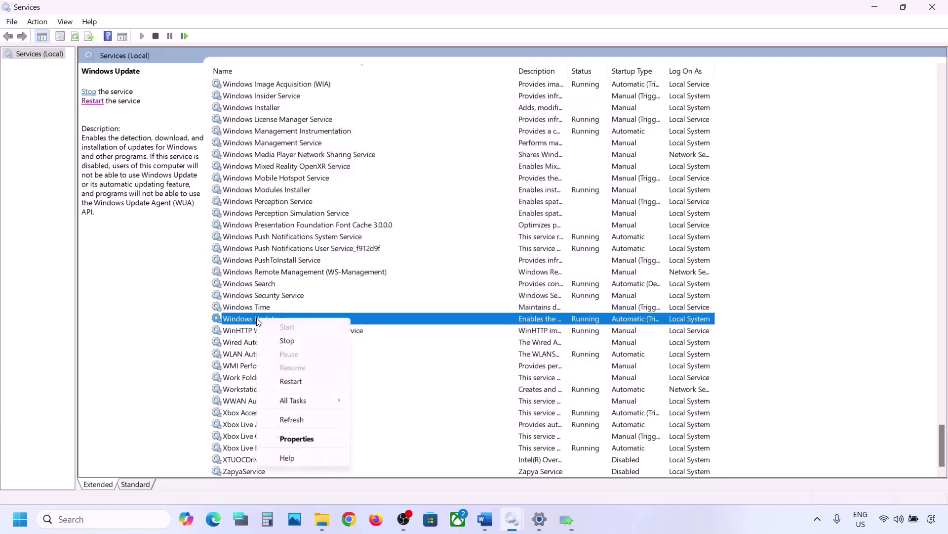
left_click(300, 381)
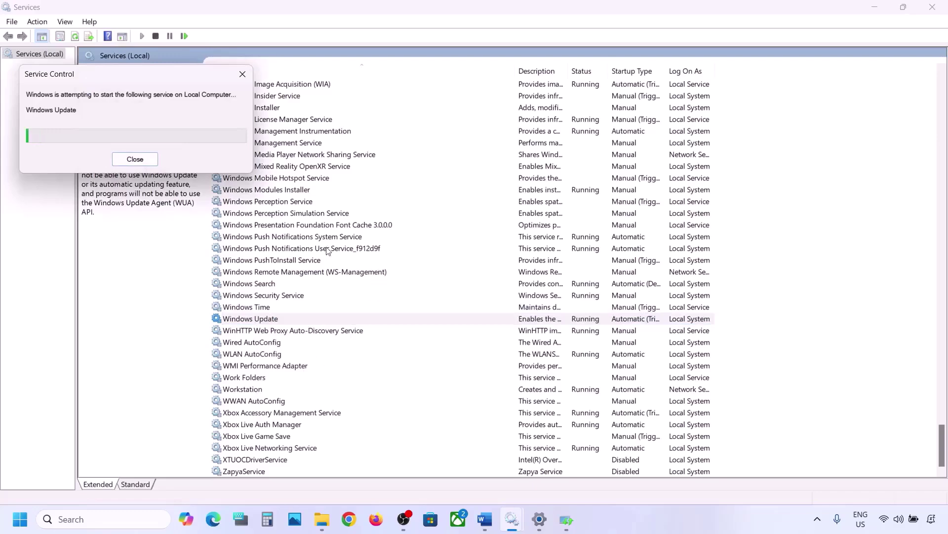
Set Background Intelligent Transfer Service startup to Automatic, restart it, and return to the Word notes.
left_click(278, 251)
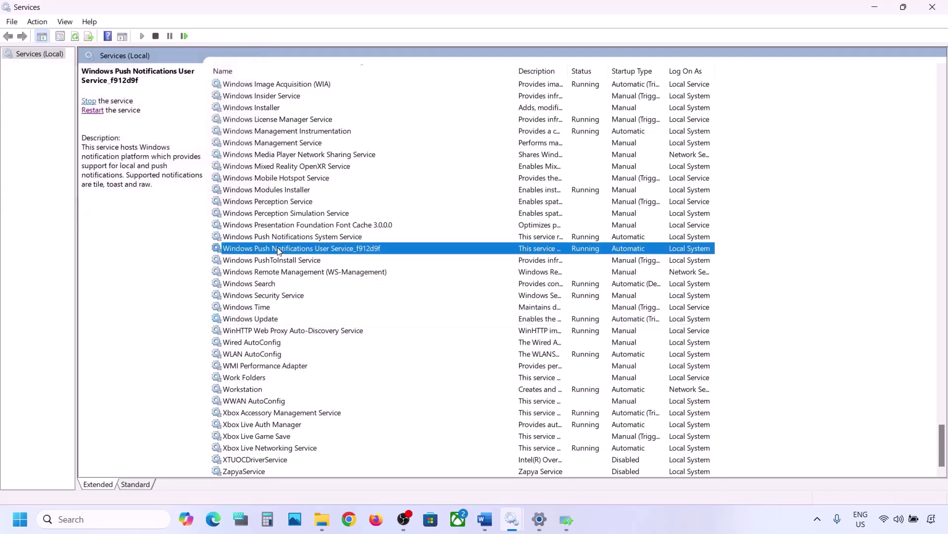
key("b")
scroll(286, 199, "up", 3)
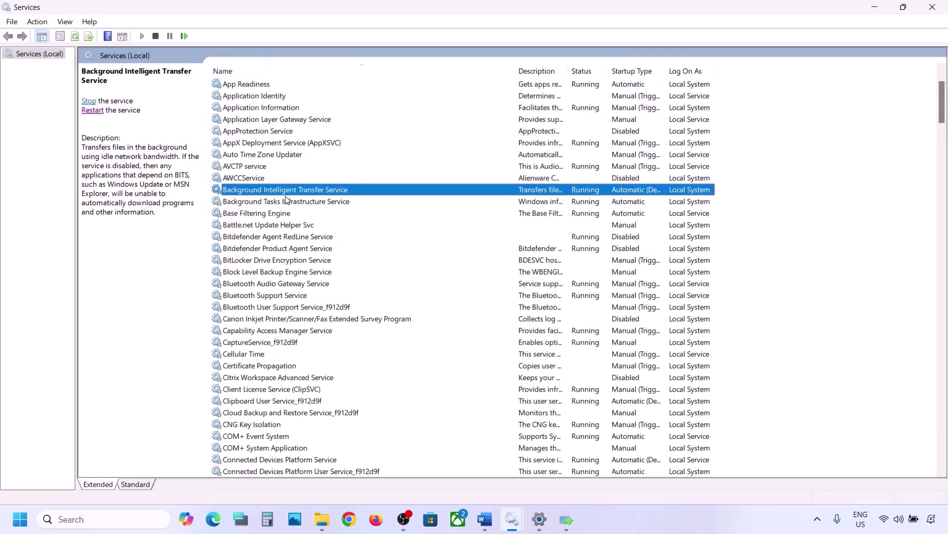
double_click(314, 195)
left_click(437, 243)
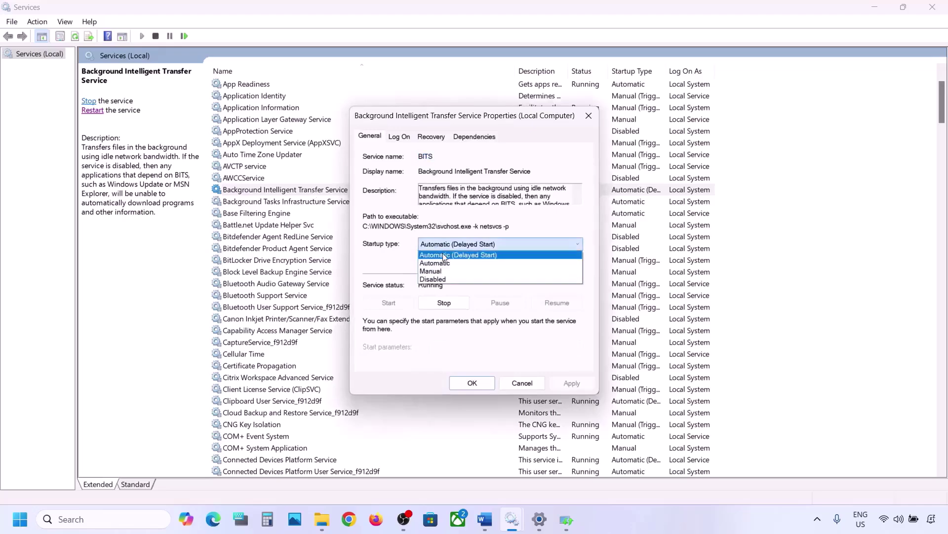
left_click(444, 263)
left_click(563, 382)
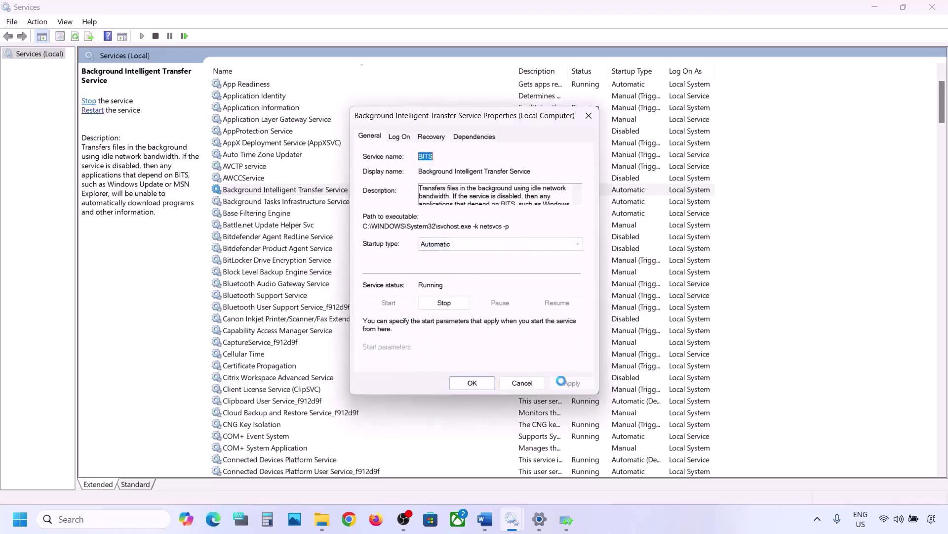
left_click(472, 384)
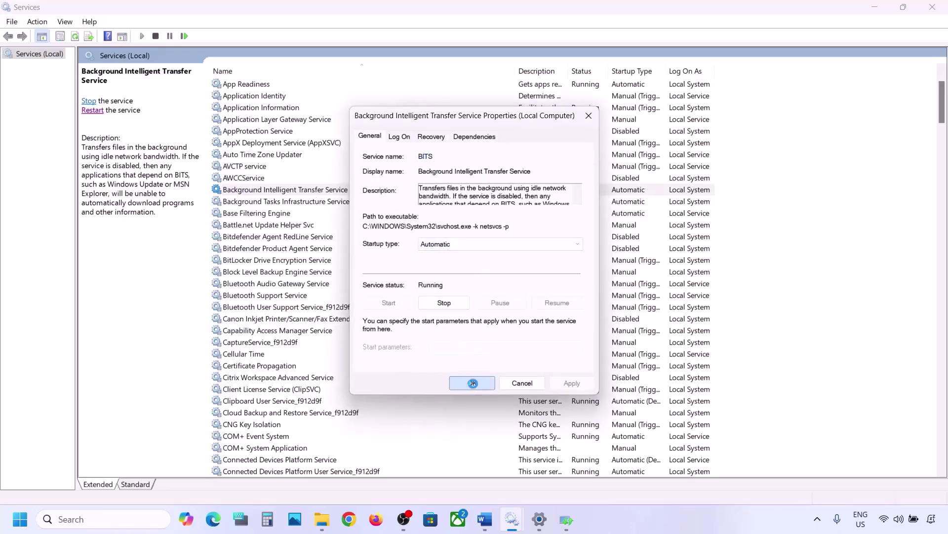
right_click(291, 193)
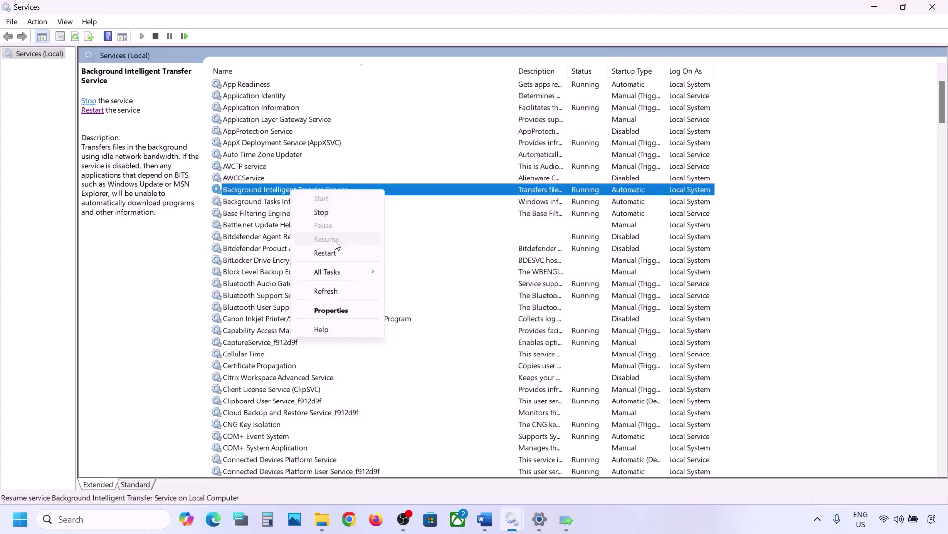
left_click(325, 253)
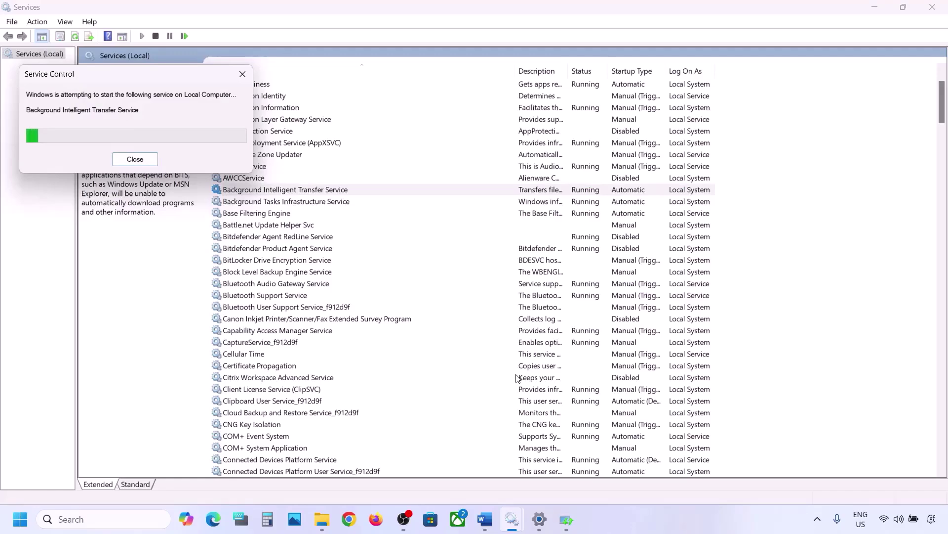
mouse_move(487, 522)
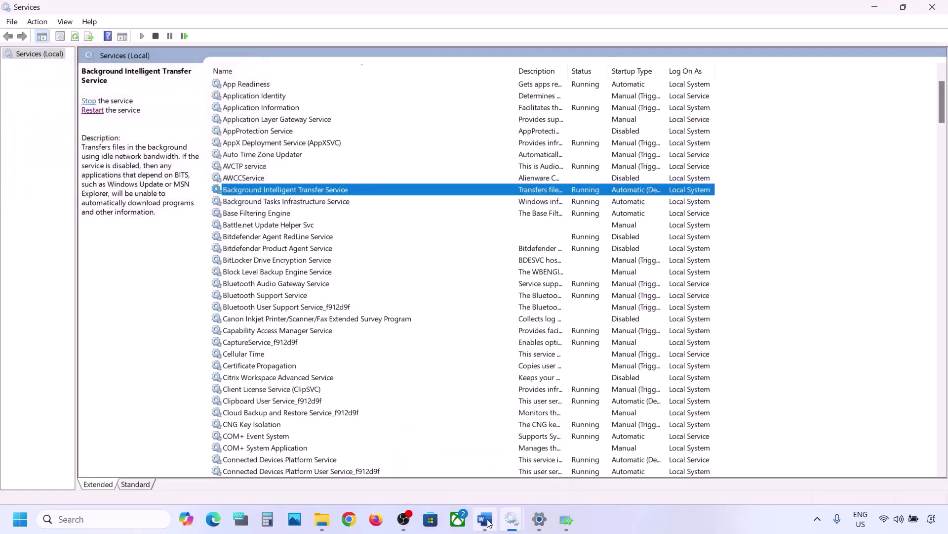
left_click(487, 522)
Copy the Windows 11 download link from Step 5 of the Word notes.
scroll(455, 356, "down", 5)
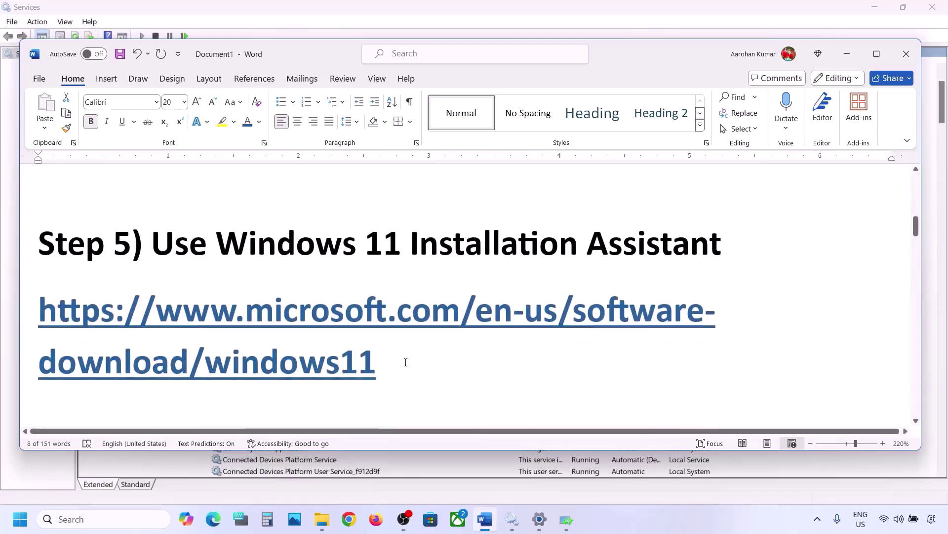
left_click_drag(391, 364, 40, 315)
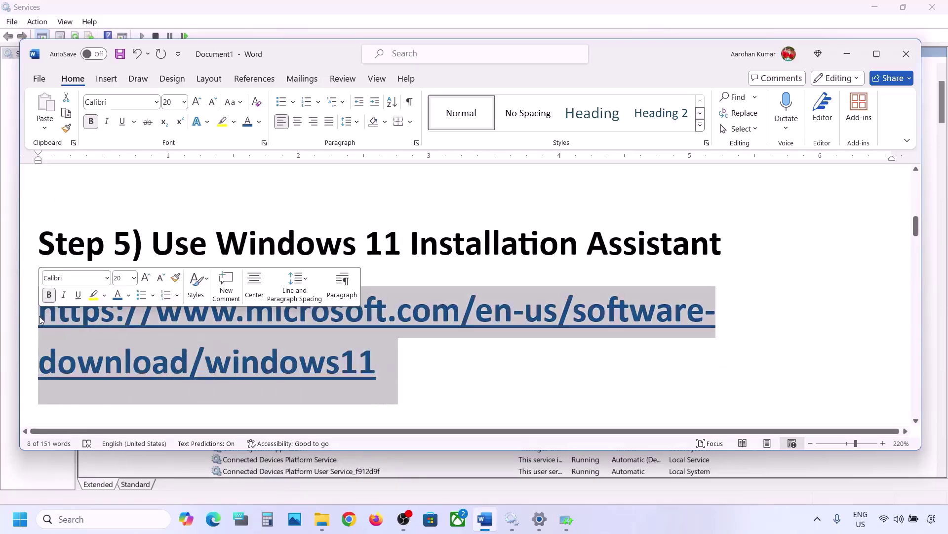
right_click(40, 316)
left_click(93, 229)
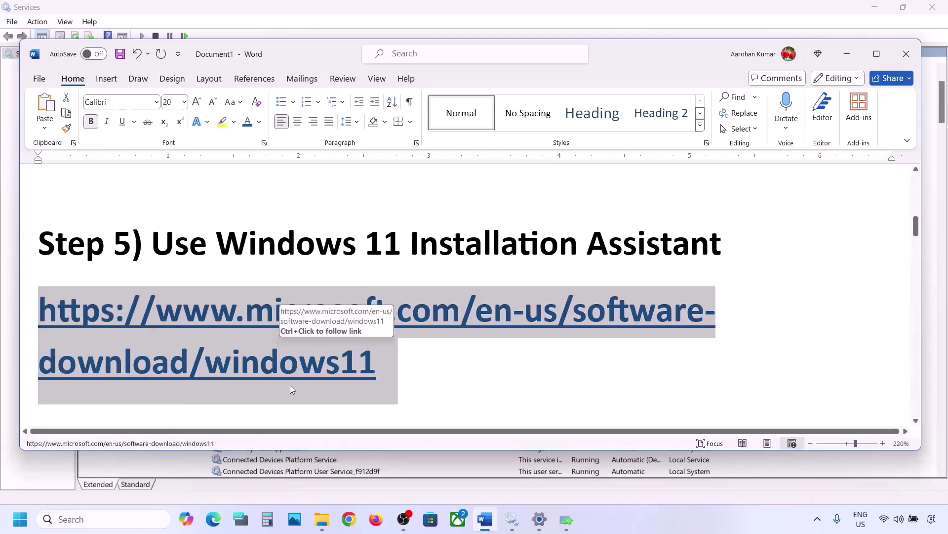
left_click(349, 519)
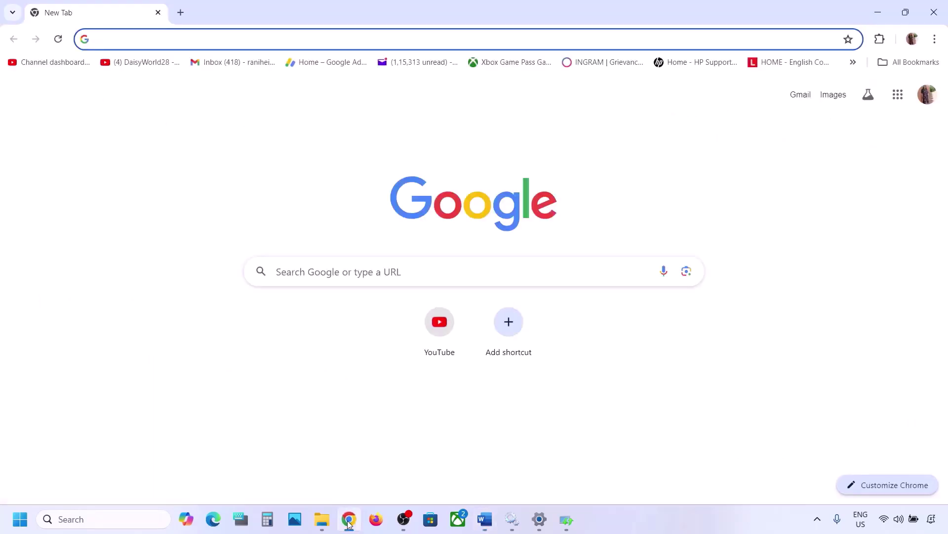
Open the Windows 11 download page, then download and run the Installation Assistant, which reports Windows 11 is current.
key("ctrl+v")
key("Return")
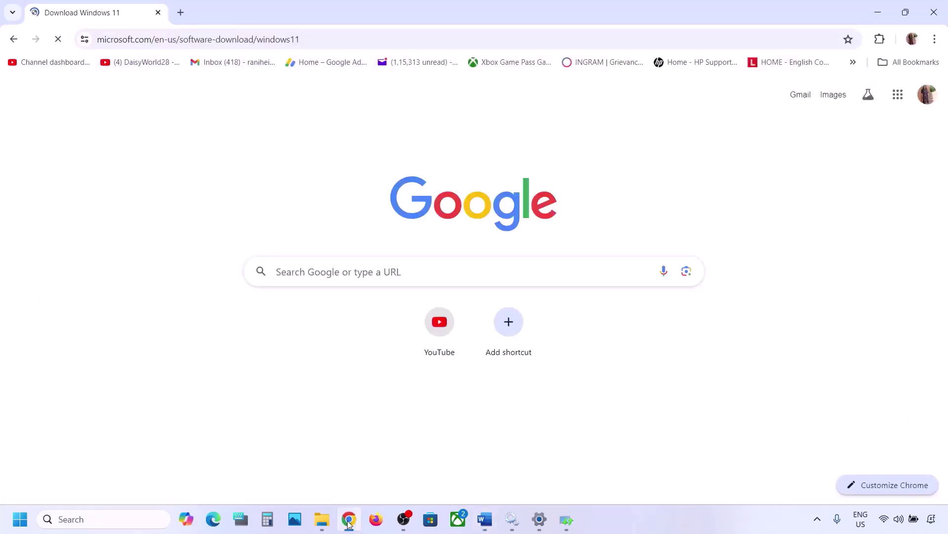
scroll(402, 332, "down", 1)
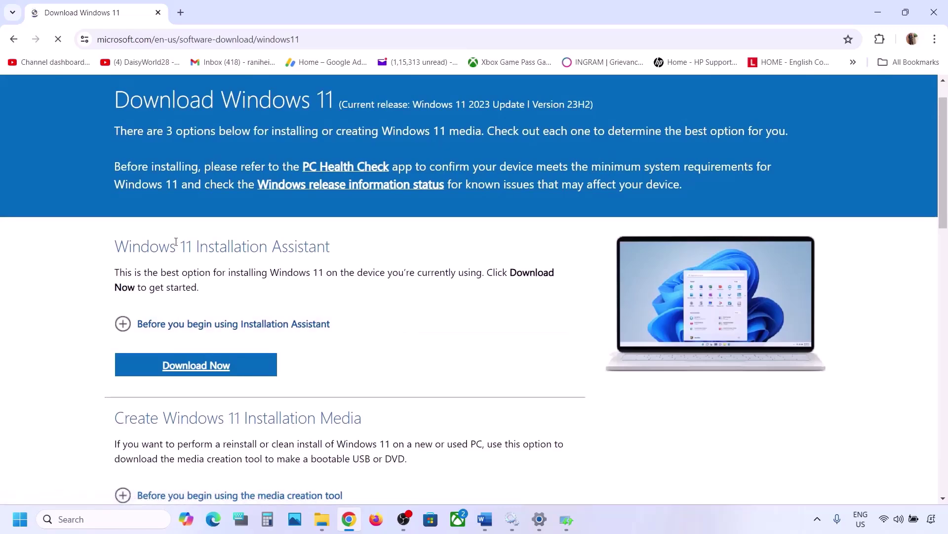
left_click(202, 365)
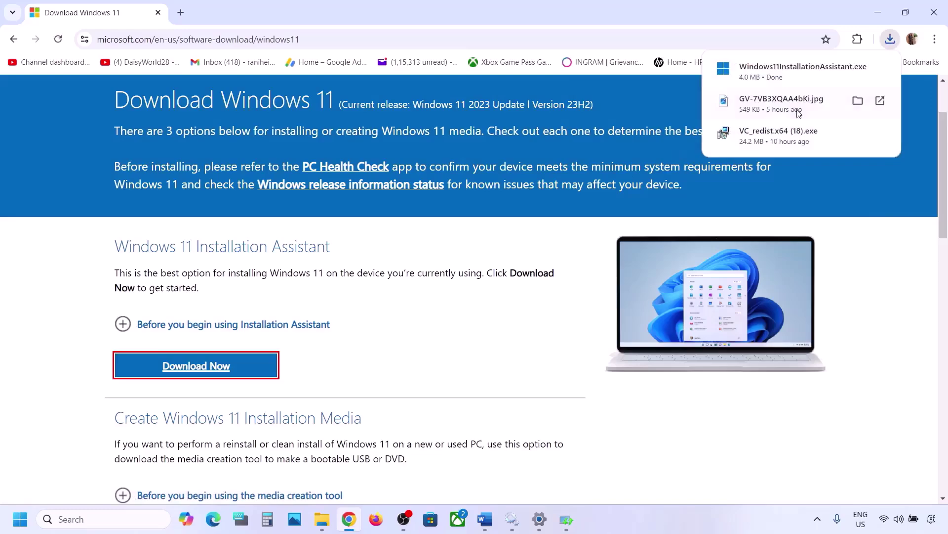
left_click(773, 71)
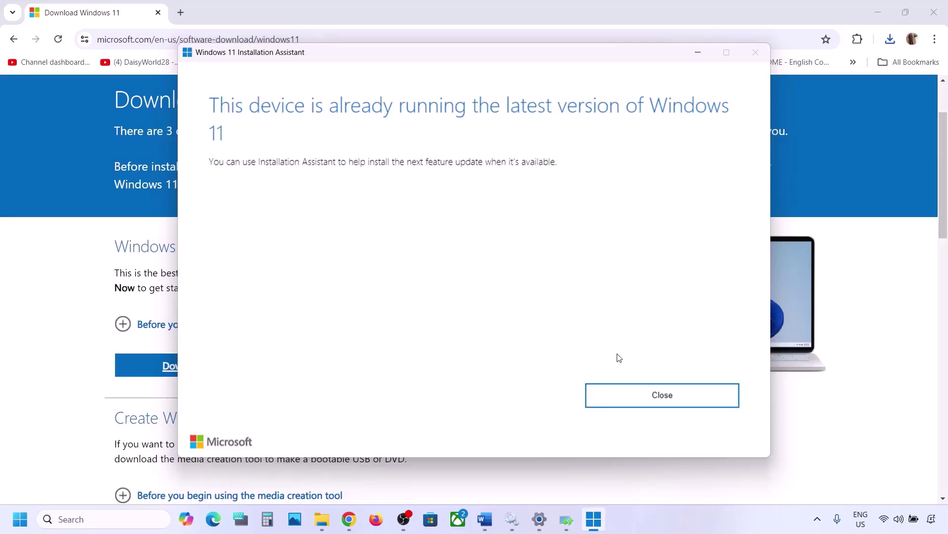
left_click(698, 52)
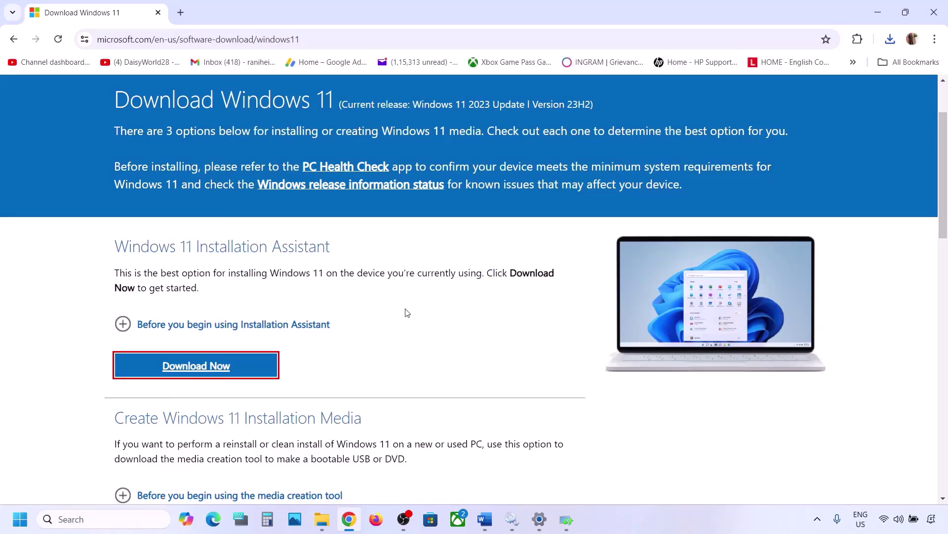
left_click(637, 517)
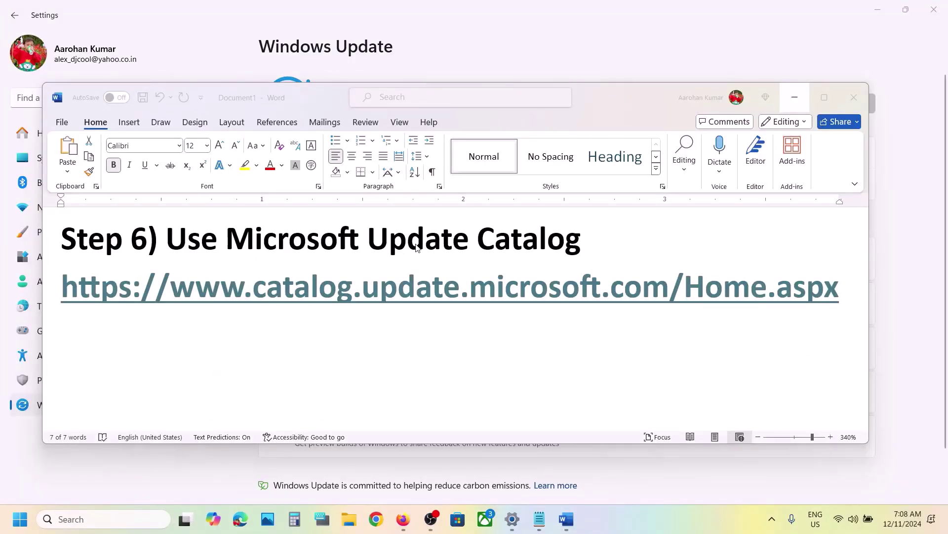
Copy the Step 6 Microsoft Update Catalog link from the Word notes into the browser.
left_click(839, 290)
left_click(840, 289)
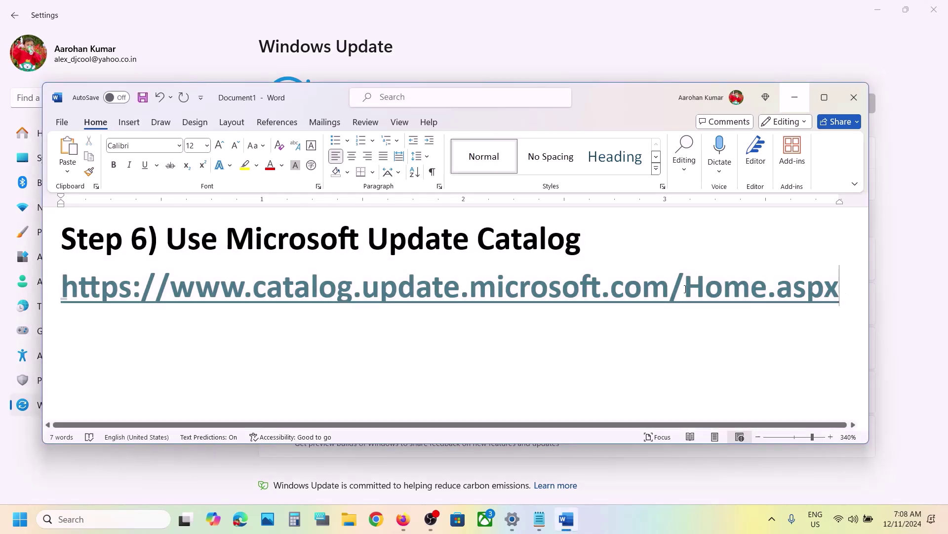
left_click_drag(686, 290, 62, 339)
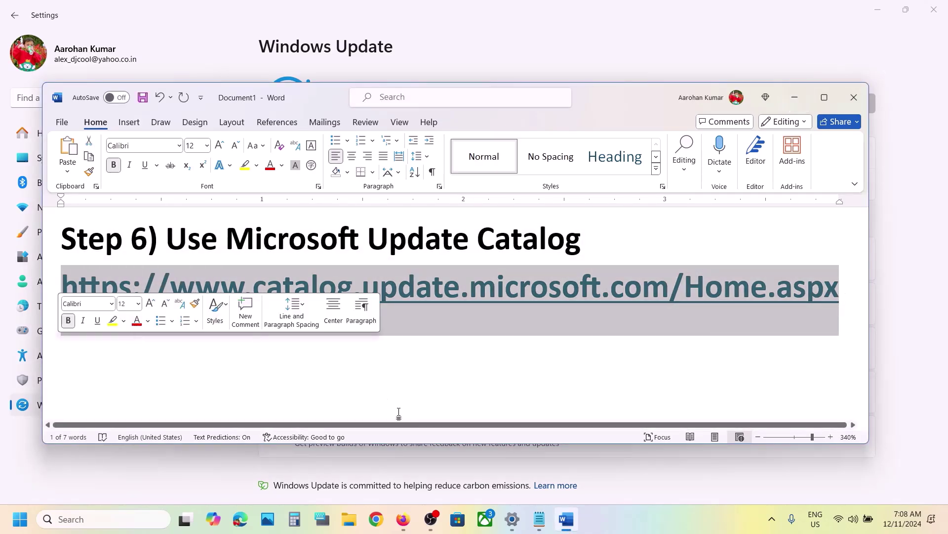
key("ctrl+c")
left_click(377, 519)
Load the Microsoft Update Catalog site and copy KB5048667 from the Windows Update page.
key("ctrl+v")
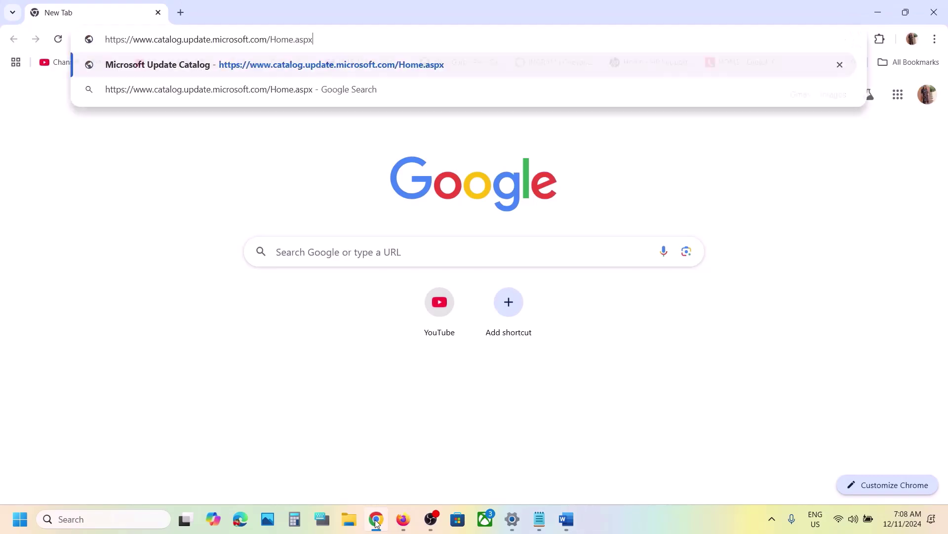
key("Return")
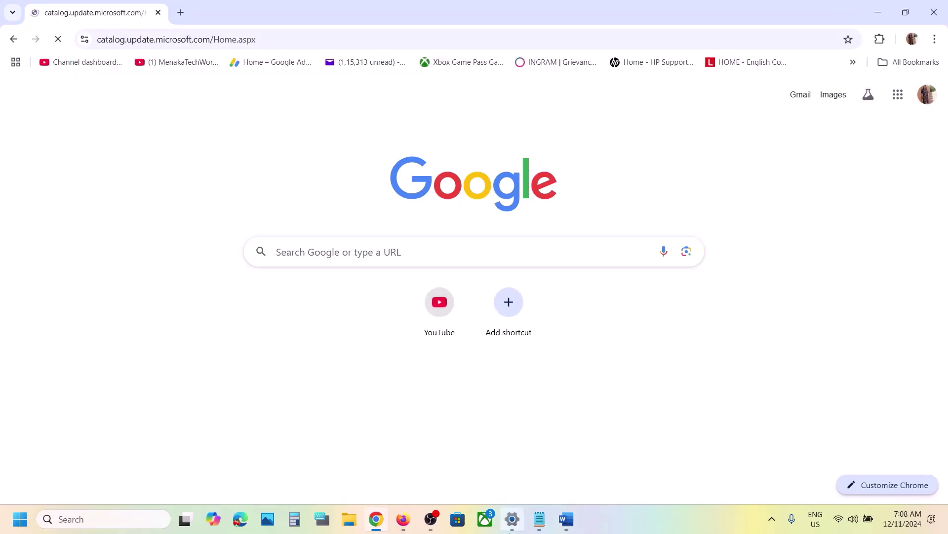
mouse_move(513, 519)
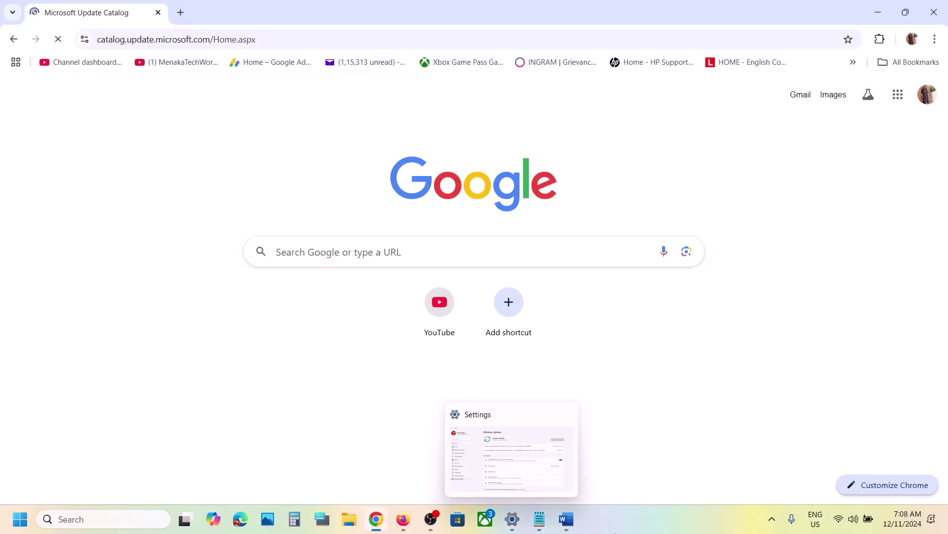
left_click(516, 514)
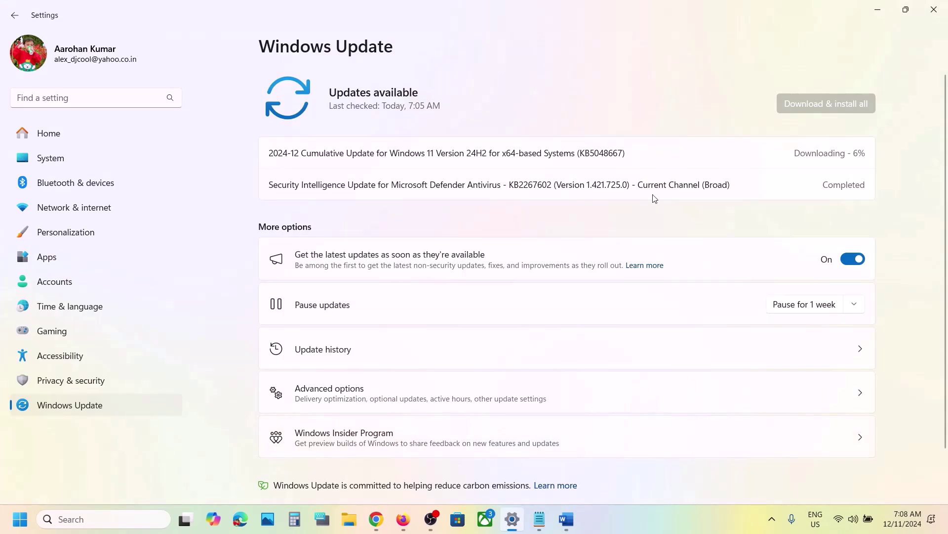
double_click(606, 152)
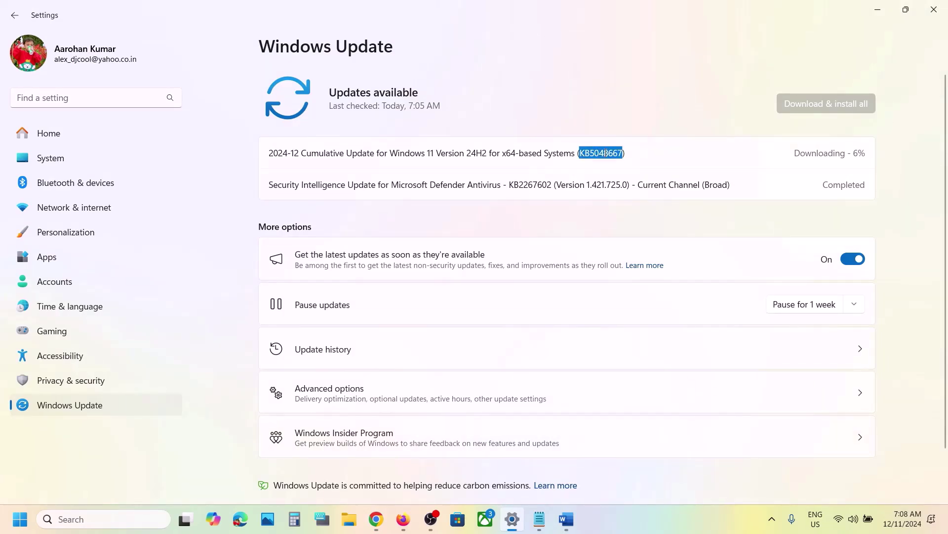
Search the catalog for KB5048667, listing three 2024-12 cumulative updates, then reopen Settings.
left_click(882, 11)
key("ctrl+v")
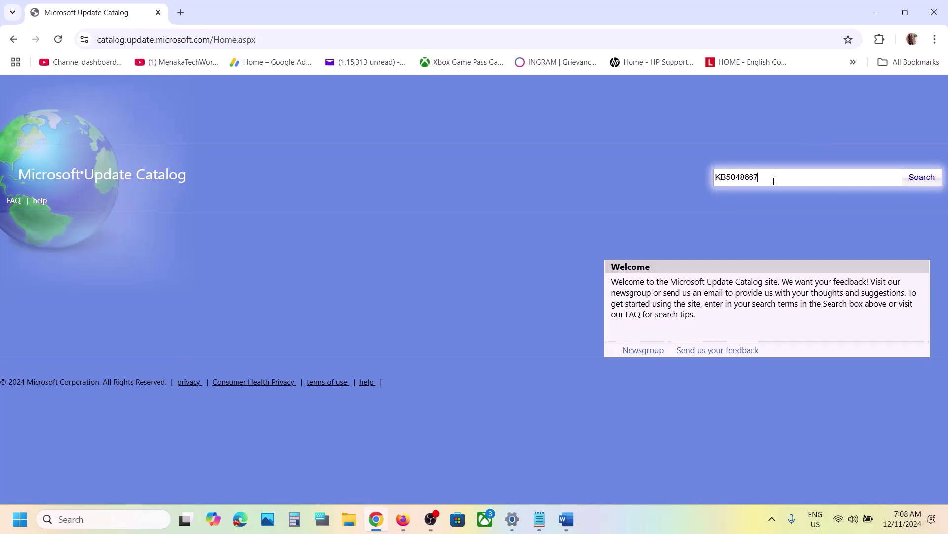
left_click(921, 177)
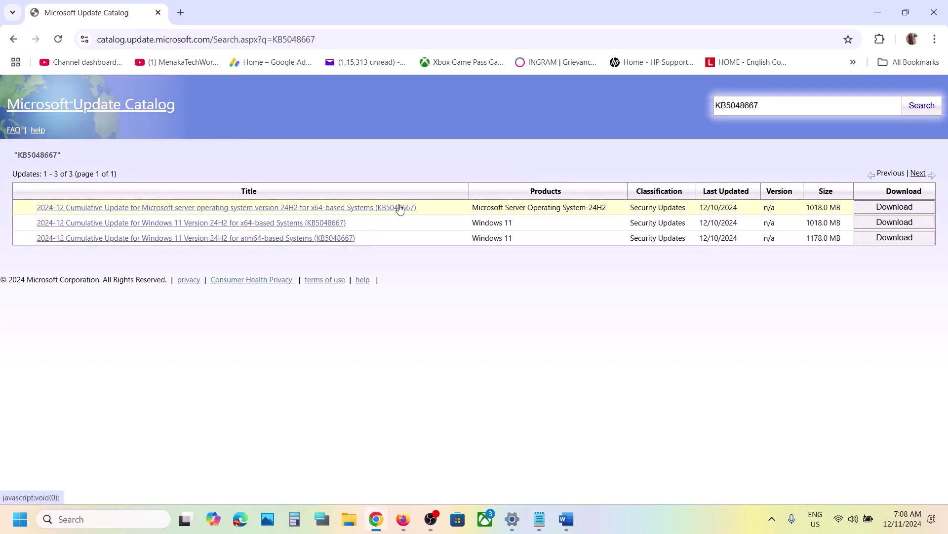
left_click(20, 519)
left_click(285, 230)
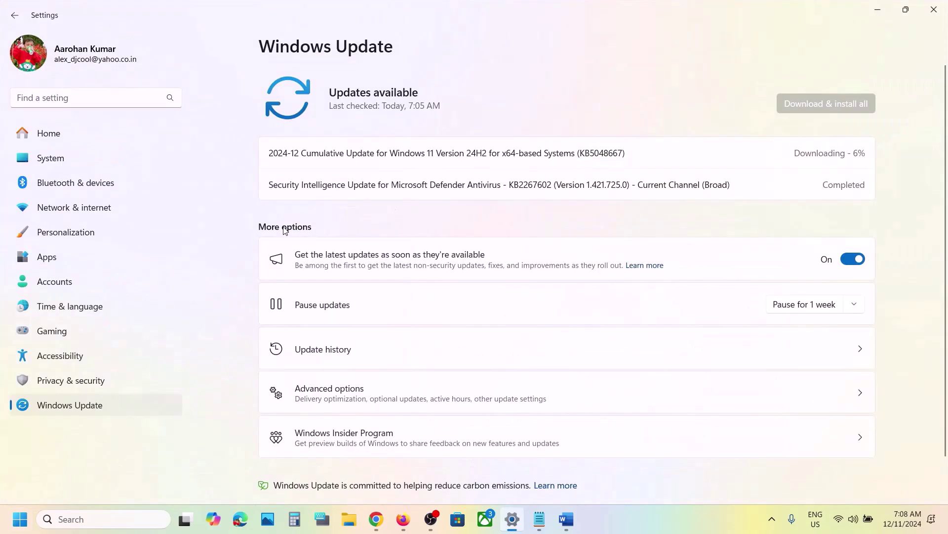
Confirm on System > About that the system type is 64-bit x64-based, then minimize Settings.
left_click(64, 164)
scroll(364, 352, "down", 10)
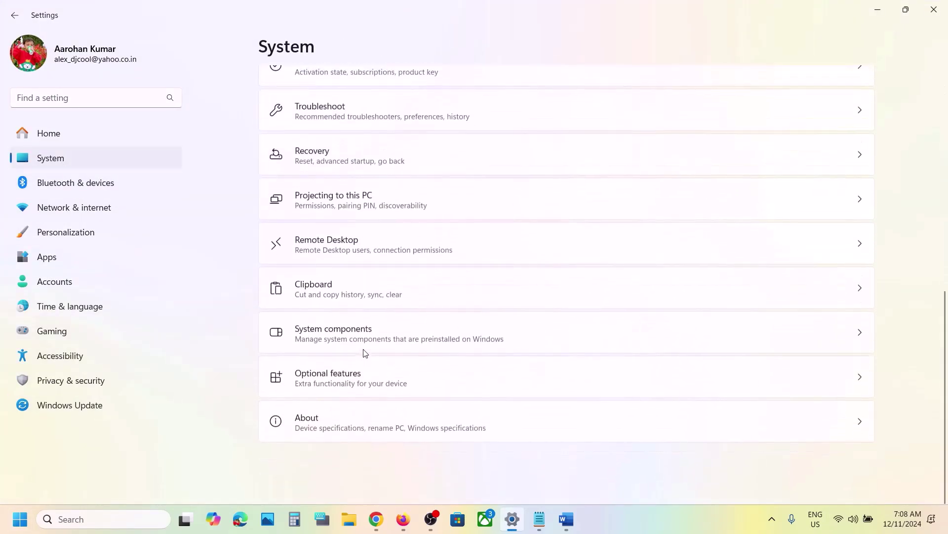
left_click(346, 450)
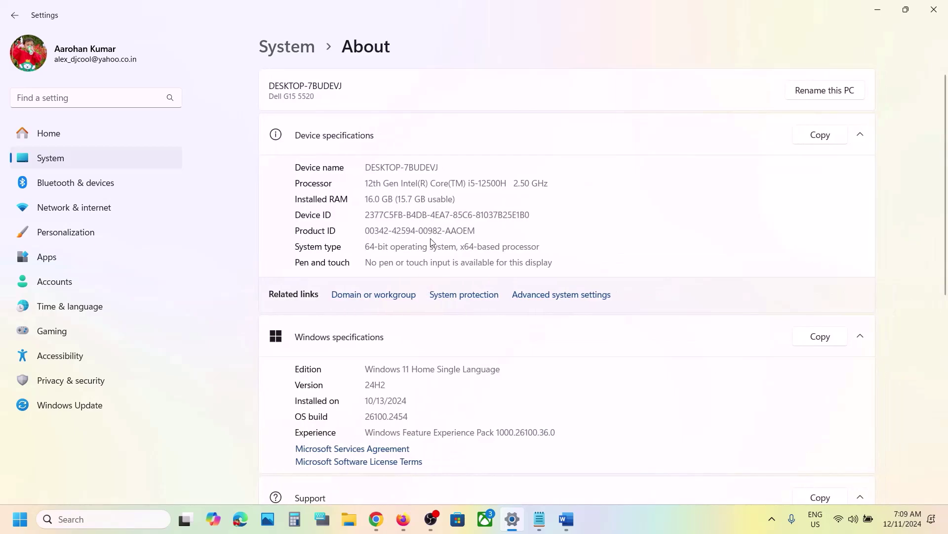
left_click_drag(401, 248, 612, 248)
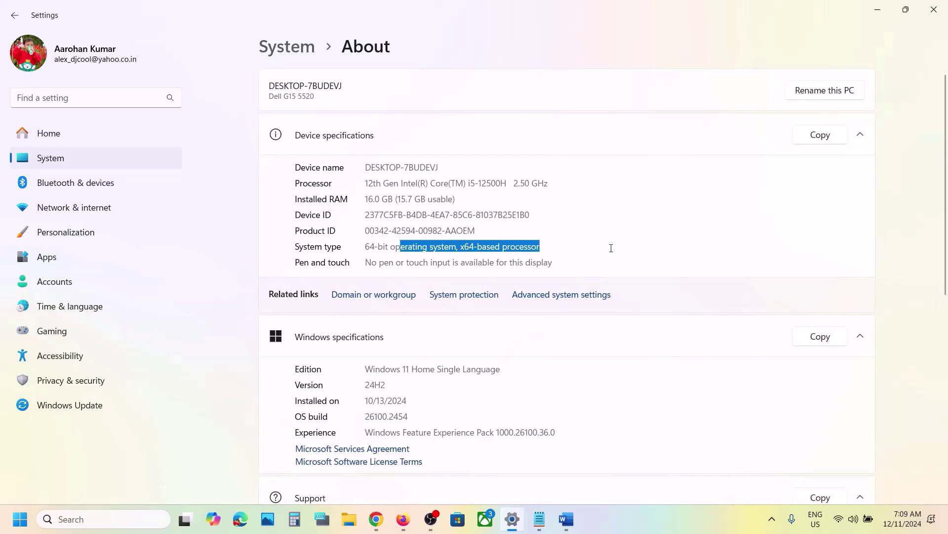
left_click(873, 18)
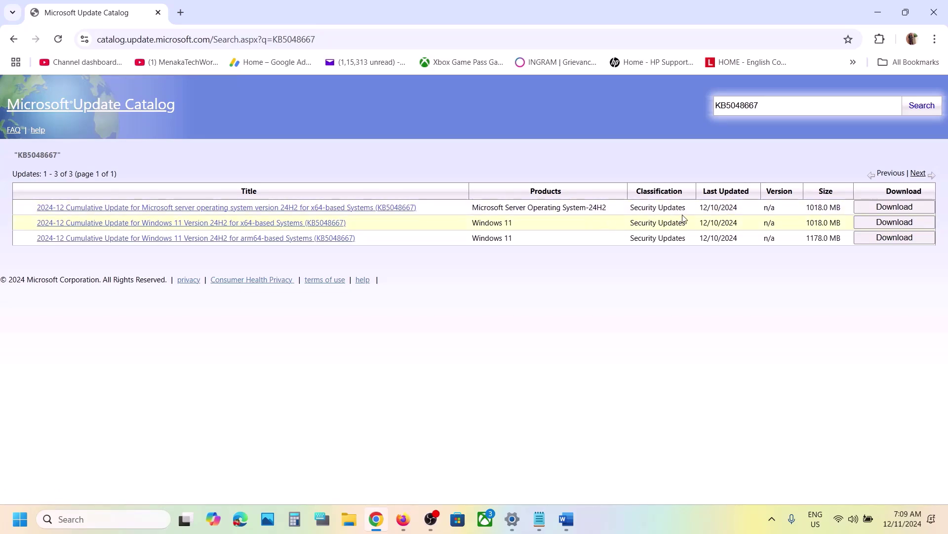
Download the Windows 11 x64 KB5048667 .msu, then return to Word's Reset Windows Update Components heading.
left_click(894, 224)
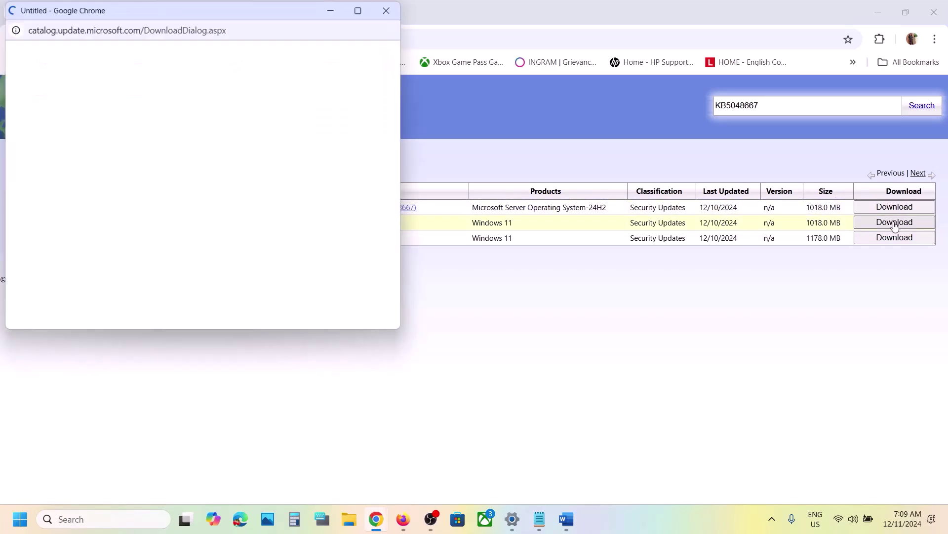
left_click_drag(267, 12, 618, 85)
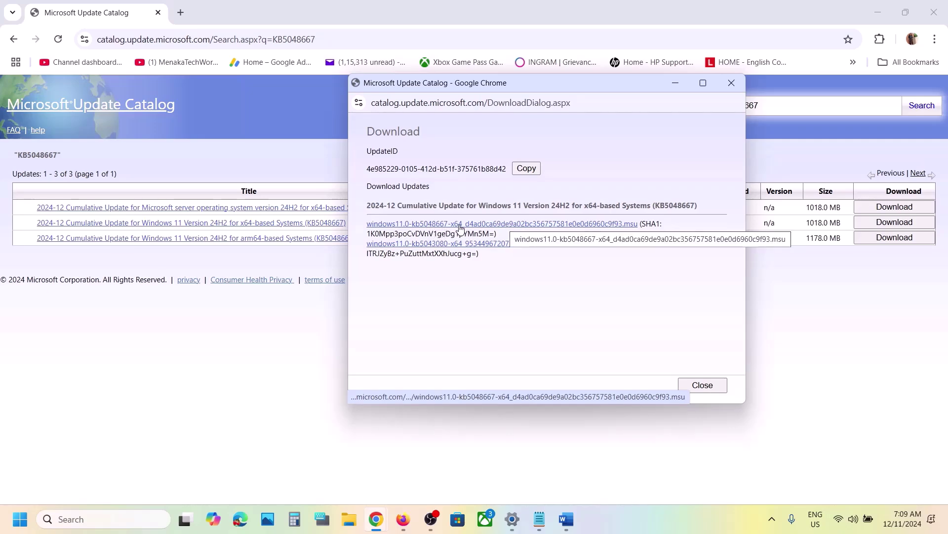
left_click(486, 229)
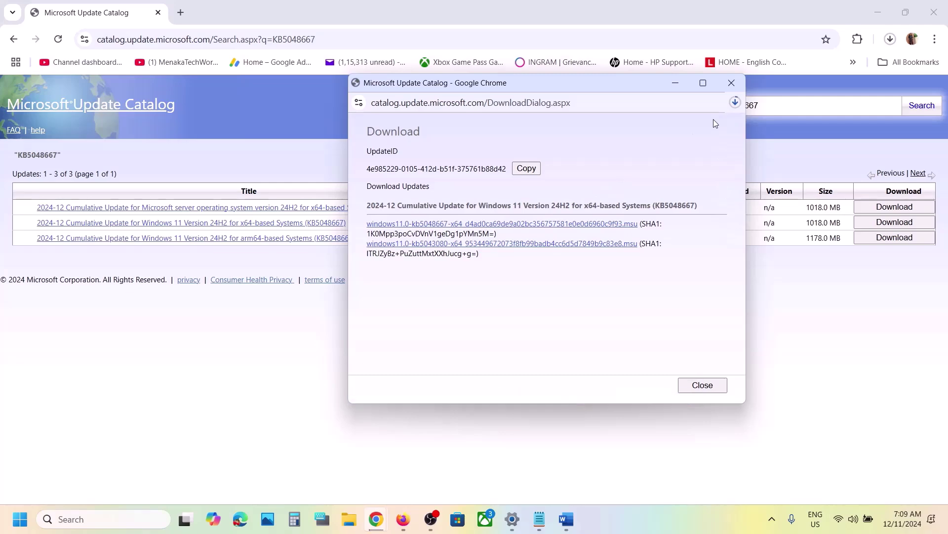
left_click(735, 105)
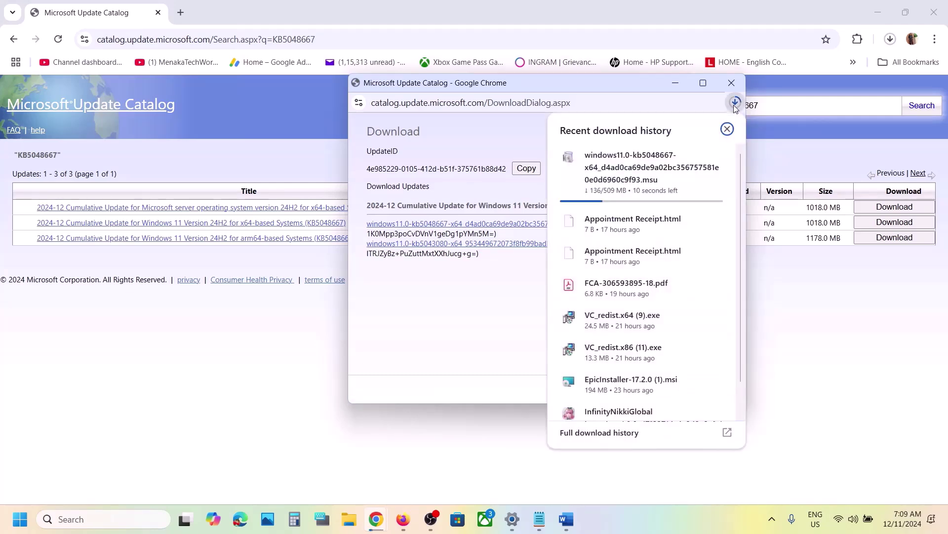
left_click(501, 294)
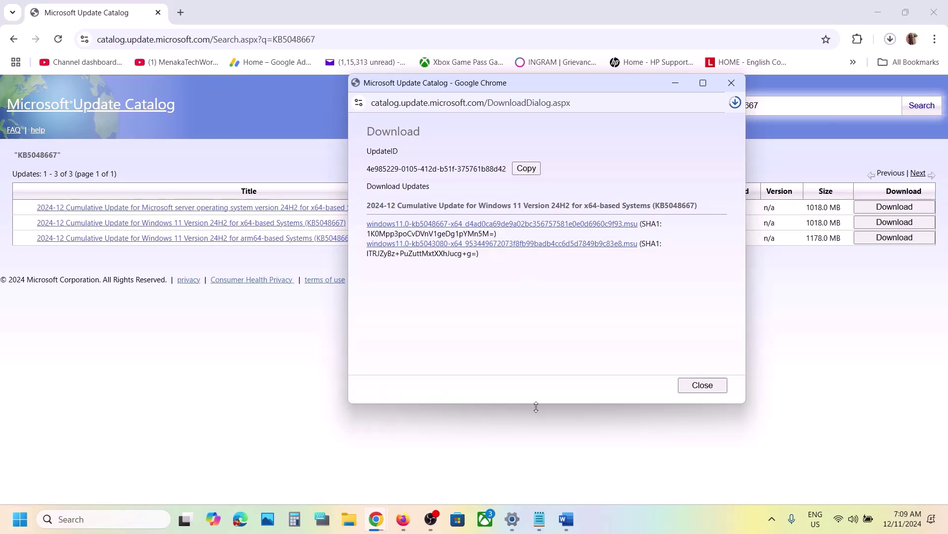
left_click(637, 509)
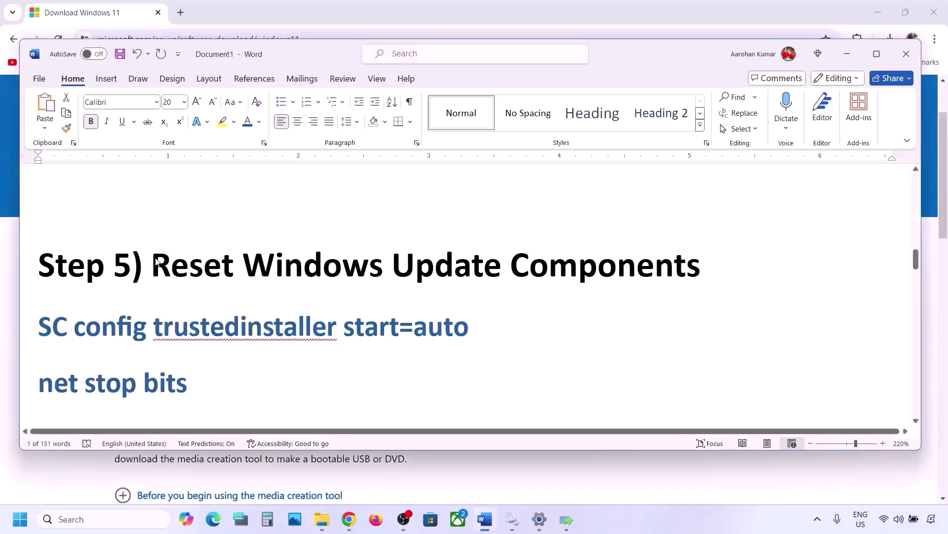
left_click_drag(156, 262, 702, 262)
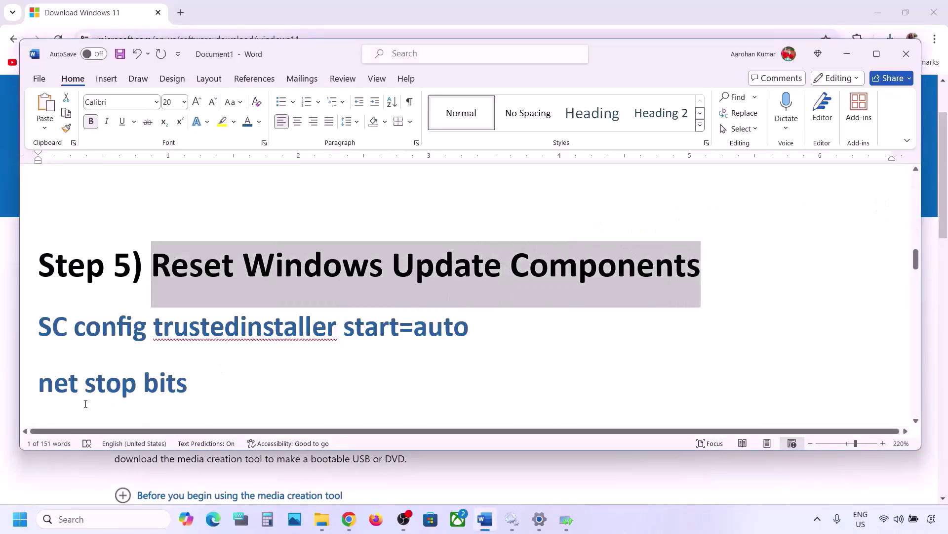
Copy the Step 5 commands from SC config trustedinstaller through net start appidsvc.
left_click(39, 324)
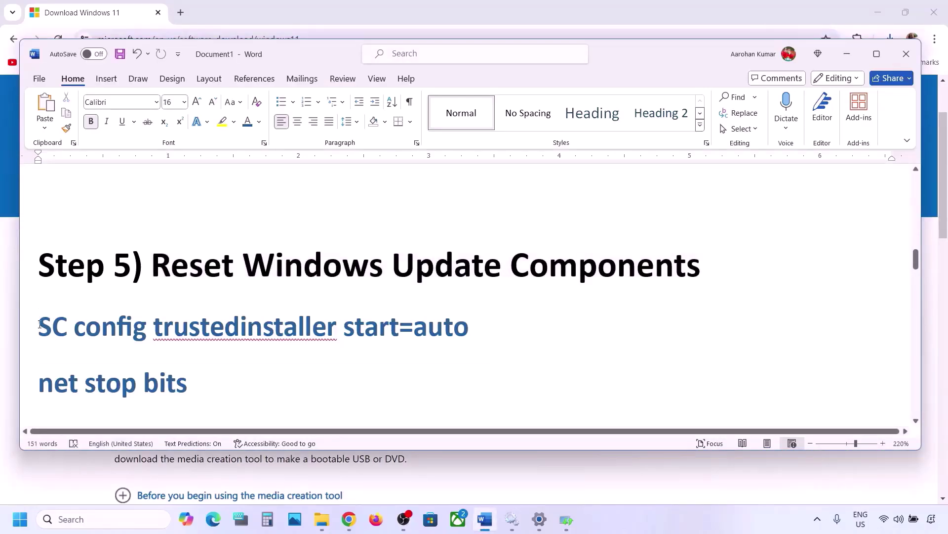
left_click_drag(39, 324, 138, 290)
scroll(141, 295, "up", 1)
scroll(141, 294, "up", 2)
right_click(147, 250)
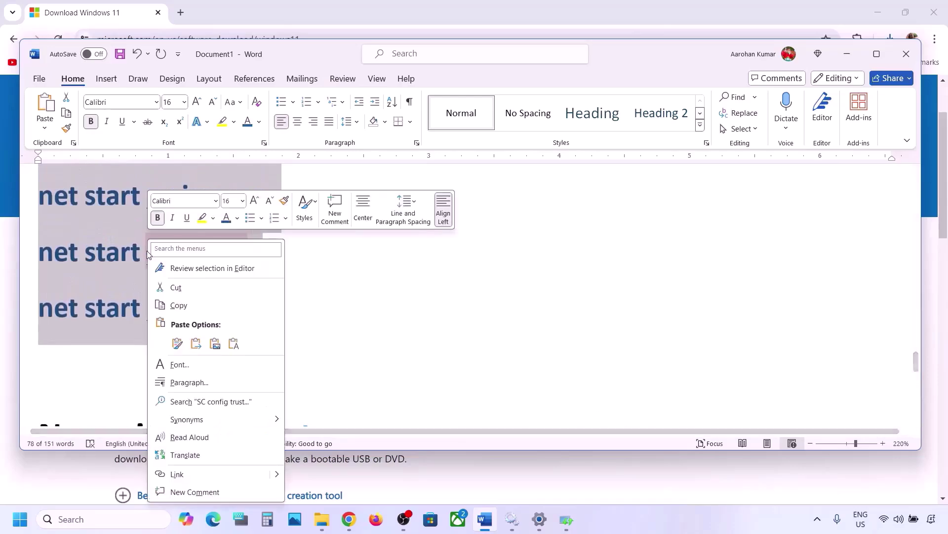
left_click(196, 303)
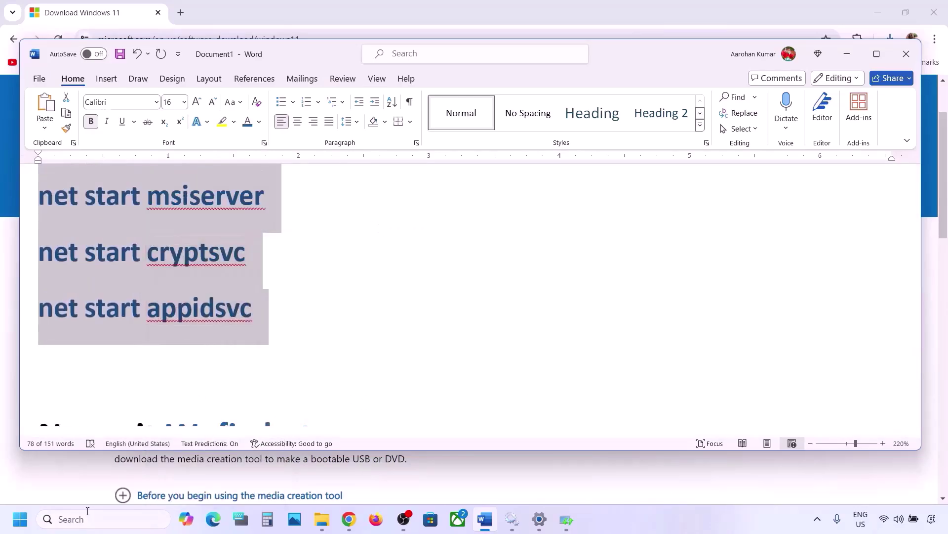
Start a Notepad file holding the 701-character reset commands and begin File > Save.
left_click(79, 518)
type("note")
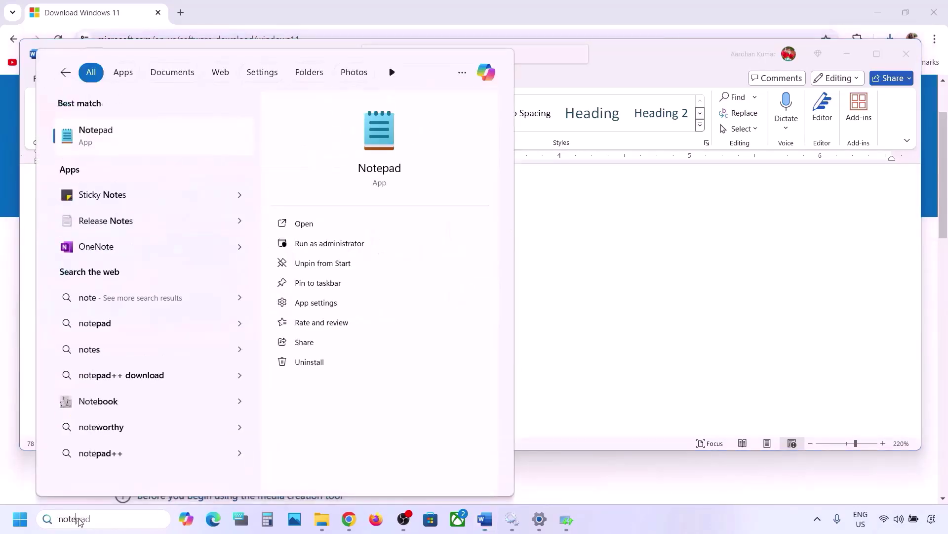
key("Return")
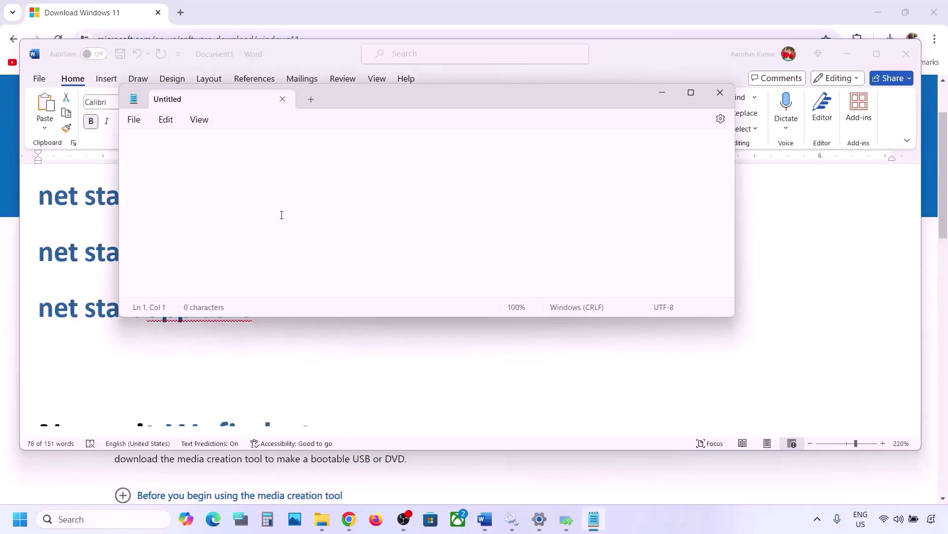
scroll(264, 175, "up", 4)
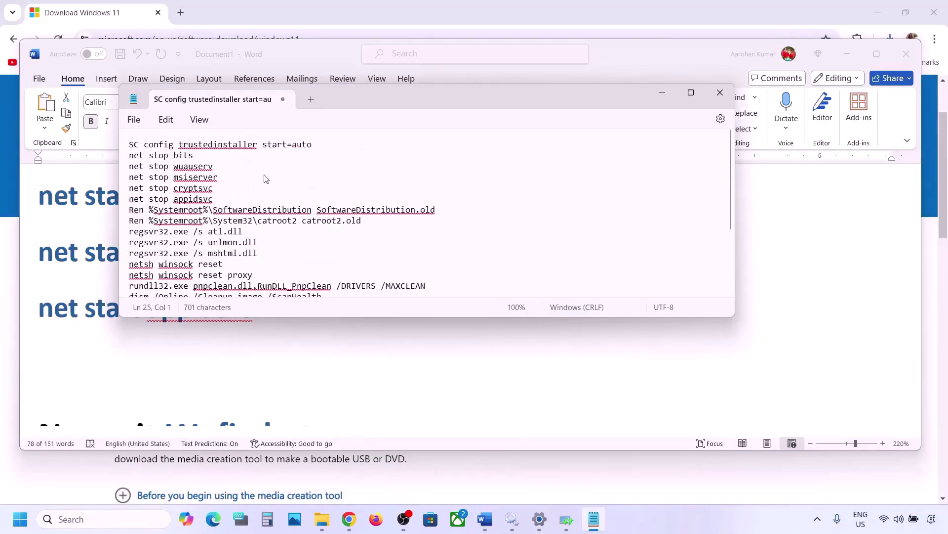
left_click(134, 119)
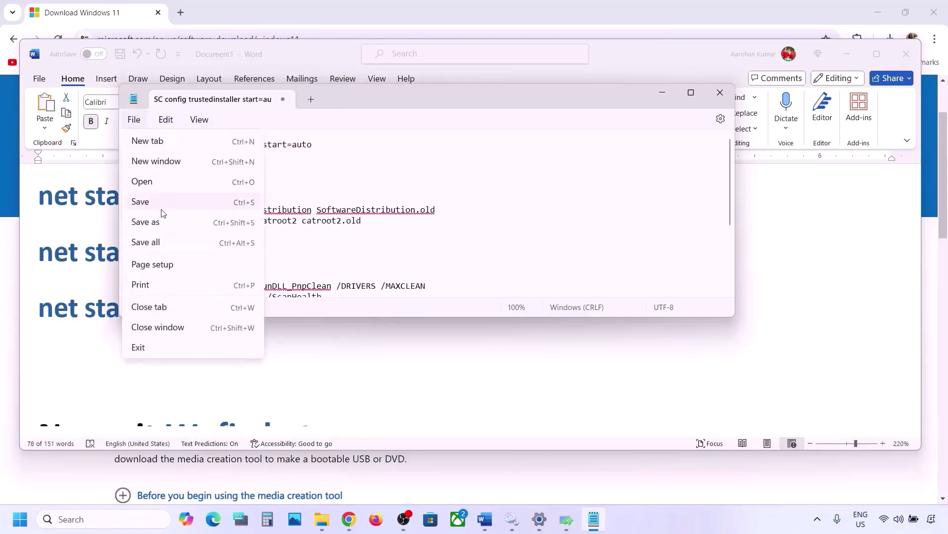
left_click(148, 203)
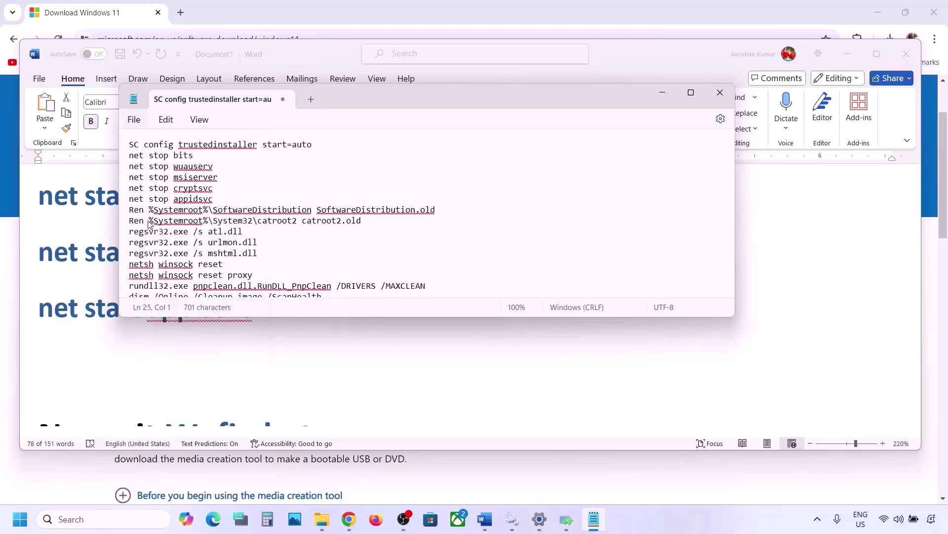
Copy the file name Wufix.bat from the Word guide.
left_click(110, 310)
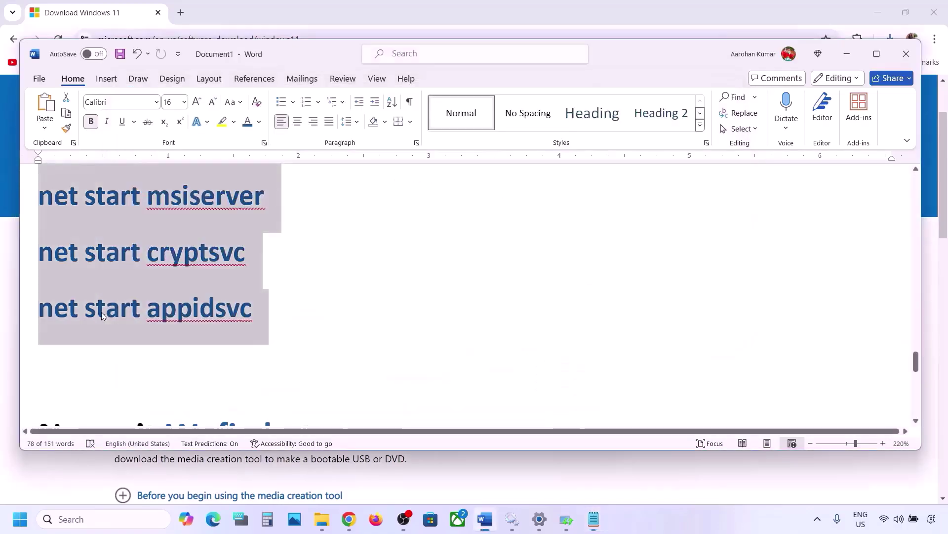
scroll(102, 313, "down", 8)
scroll(193, 277, "up", 1)
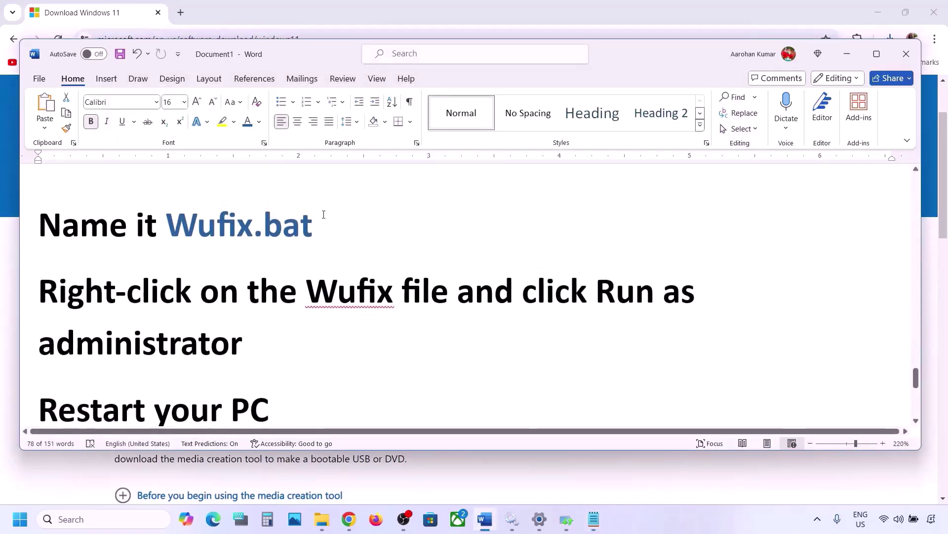
left_click_drag(320, 223, 206, 227)
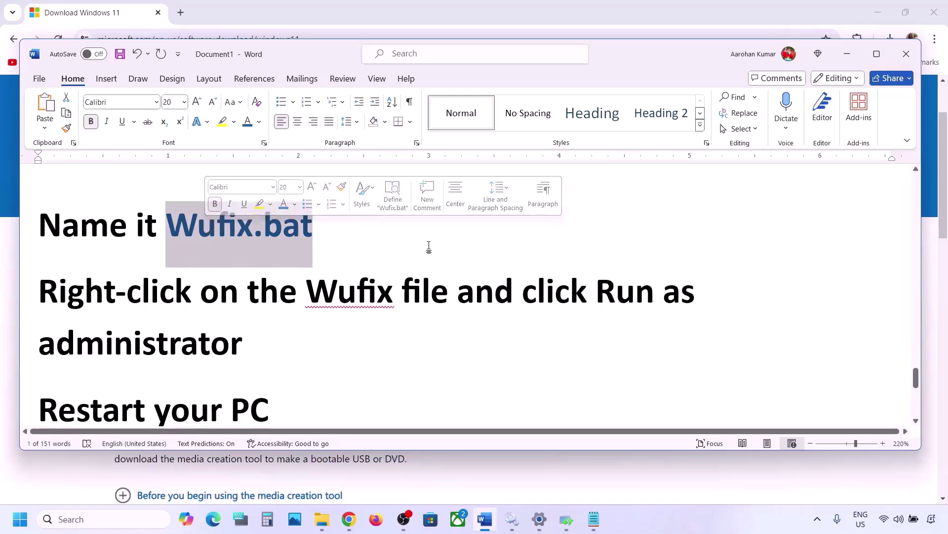
Save the script to the Desktop as Wufix.bat with type All files, close Notepad, show desktop.
left_click(594, 519)
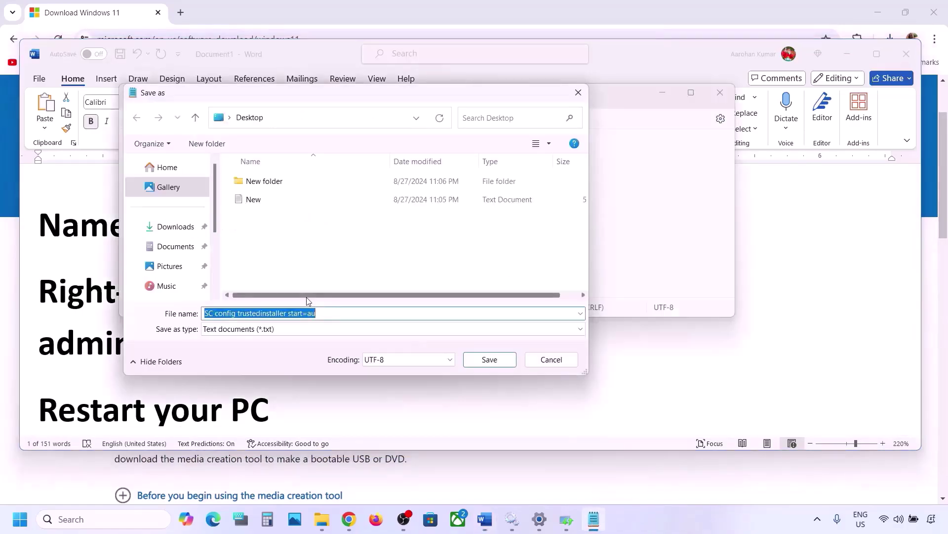
key("ctrl+v")
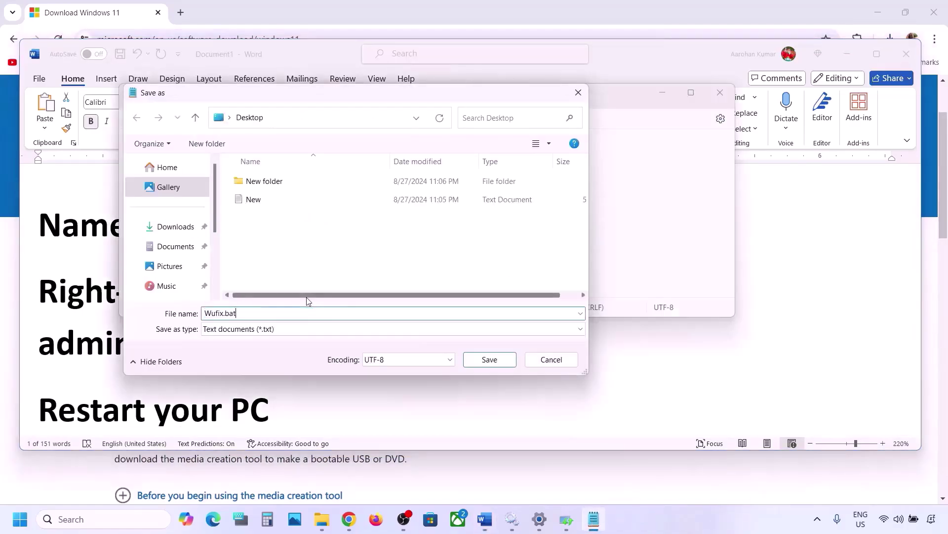
left_click(279, 334)
left_click(245, 353)
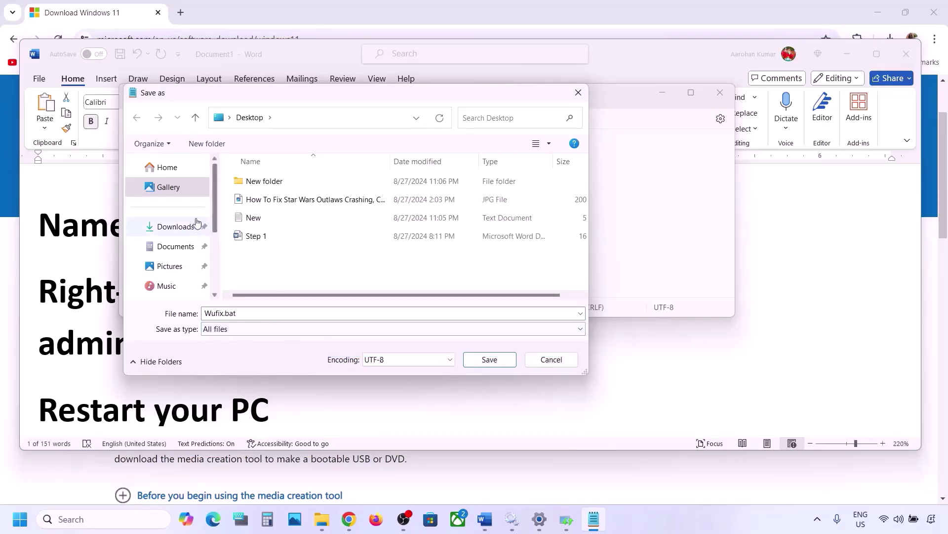
left_click(489, 360)
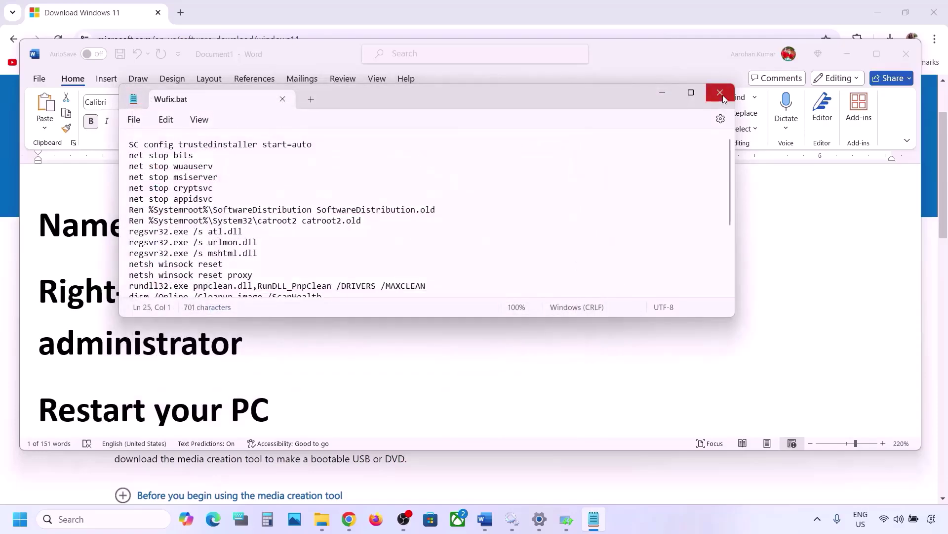
left_click(720, 93)
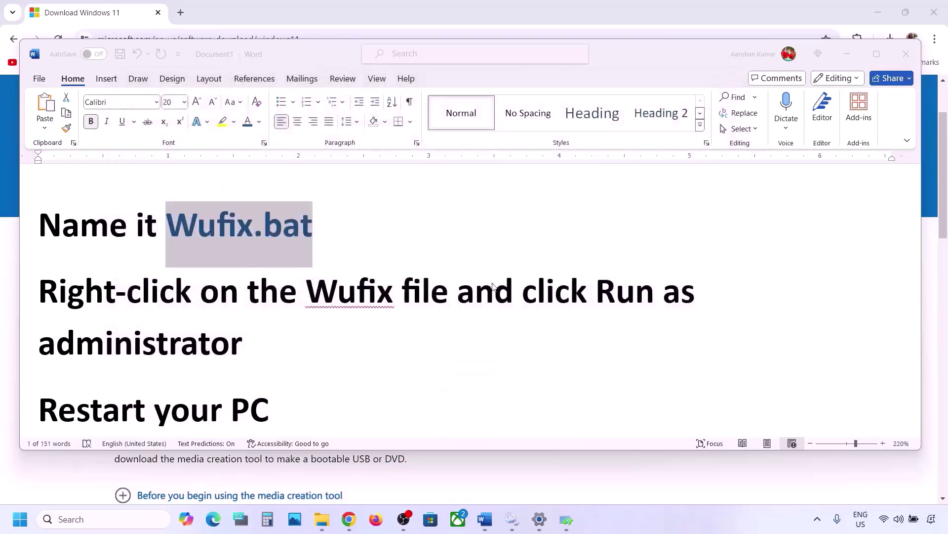
key("super+d")
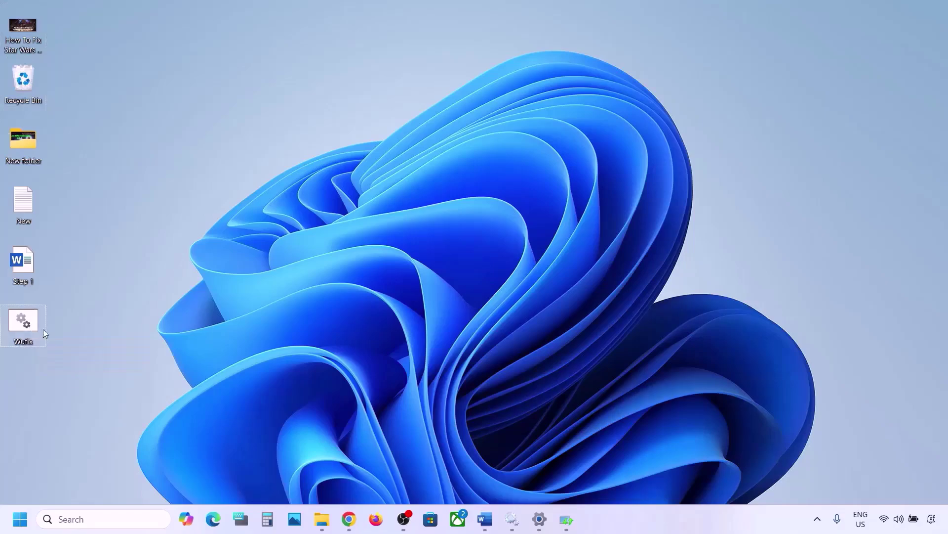
Dismiss the troubleshooter results and run the desktop Wufix.bat as administrator.
double_click(28, 322)
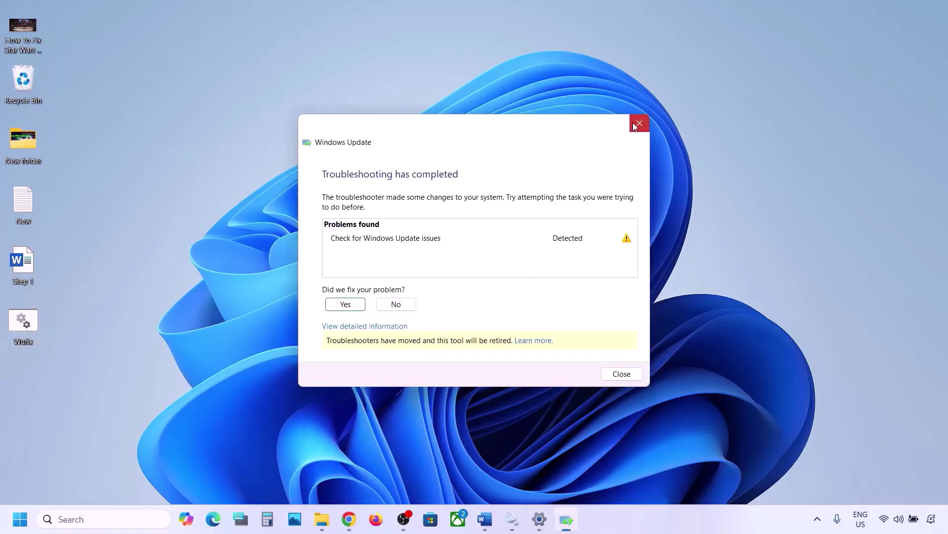
left_click(639, 123)
right_click(27, 322)
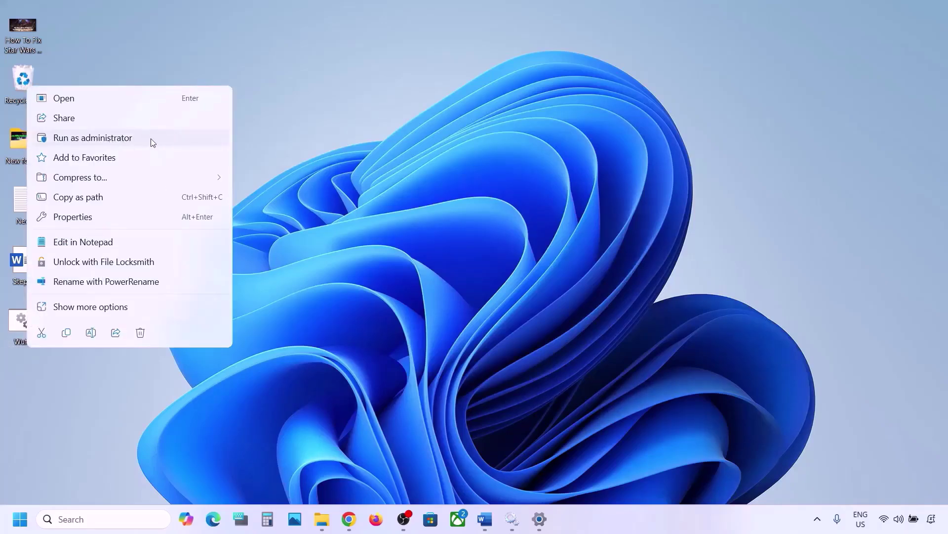
left_click(118, 139)
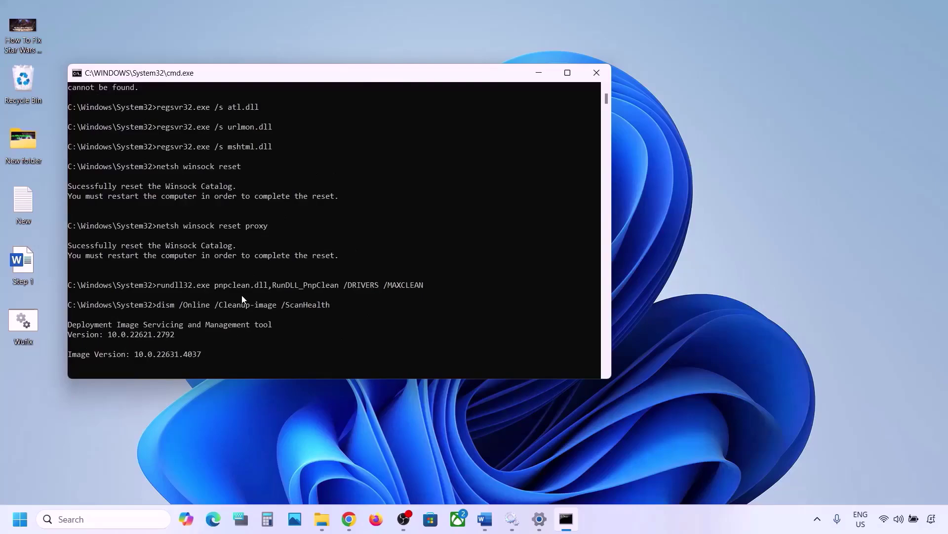
Back out of the Start power menu without restarting, minimize the DISM scan, restore Word.
left_click(20, 519)
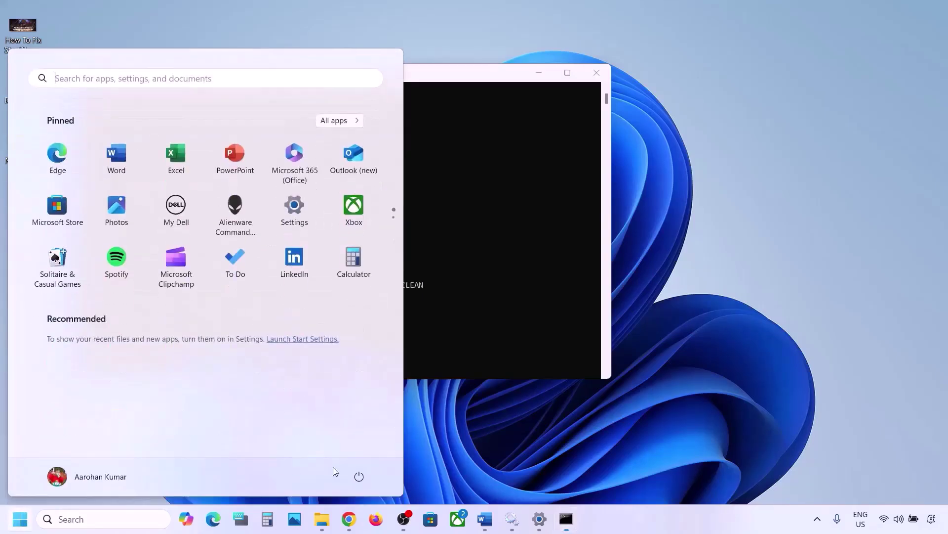
left_click(359, 477)
left_click(557, 261)
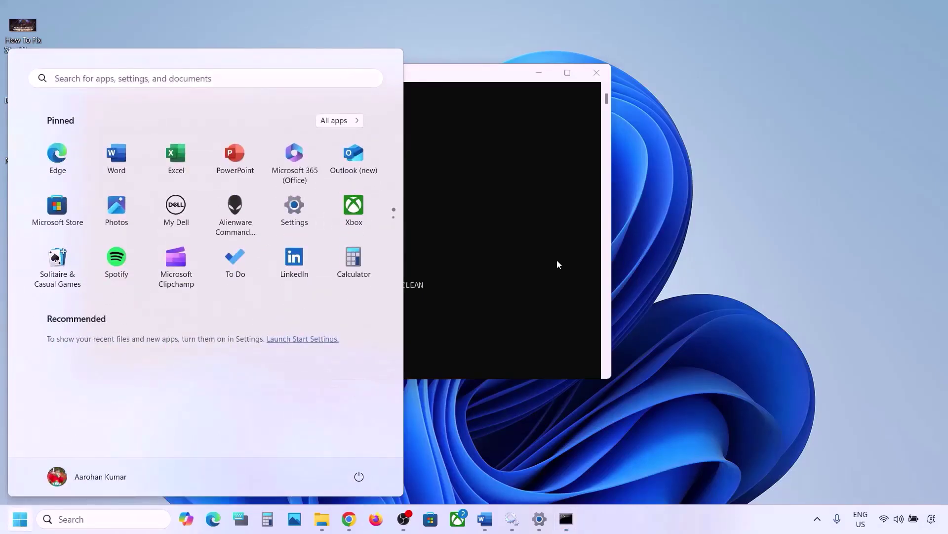
left_click(502, 252)
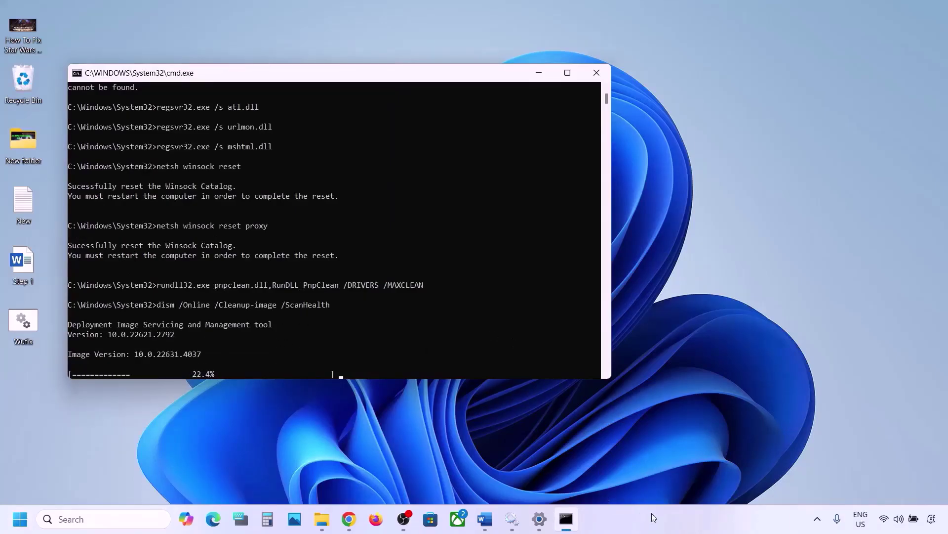
left_click(629, 530)
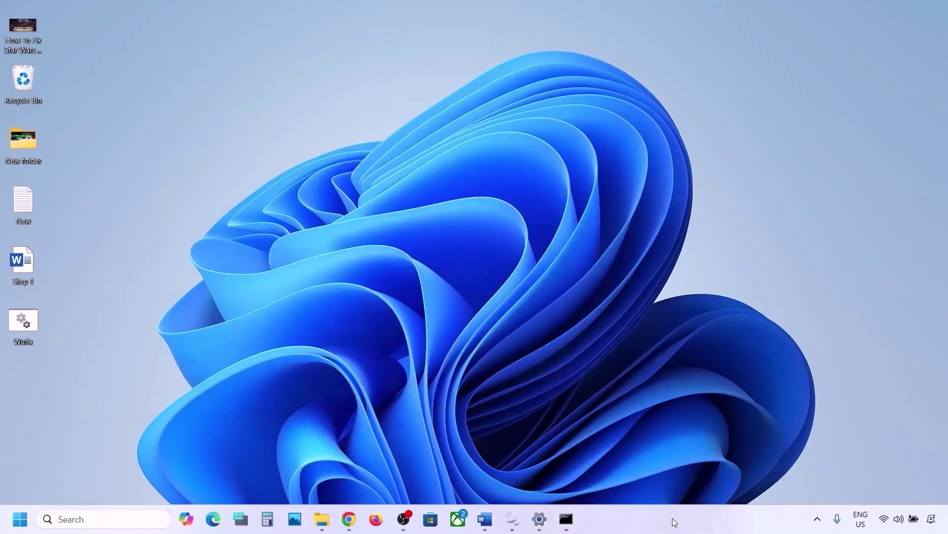
left_click(486, 520)
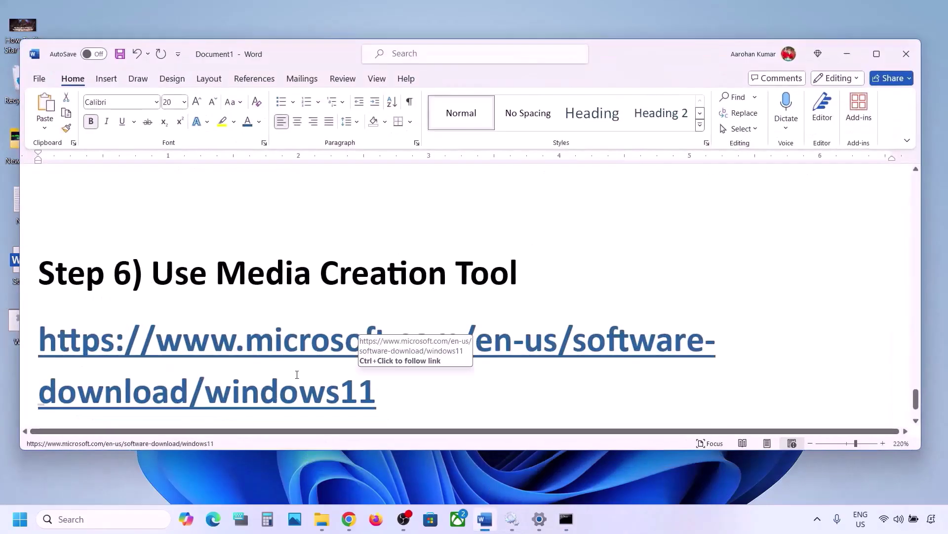
Highlight the Step 6 Use Media Creation Tool heading and its link in Word.
scroll(195, 252, "down", 2)
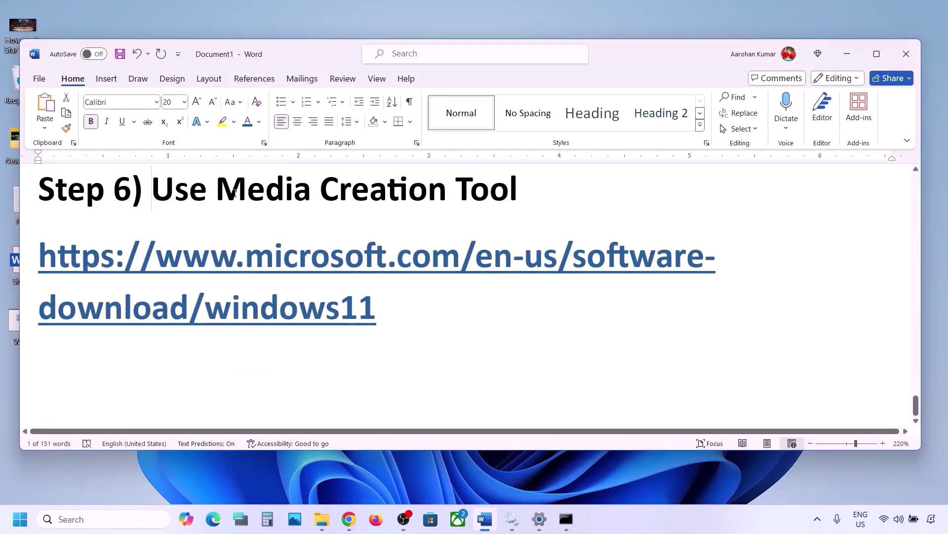
left_click(524, 193, "shift")
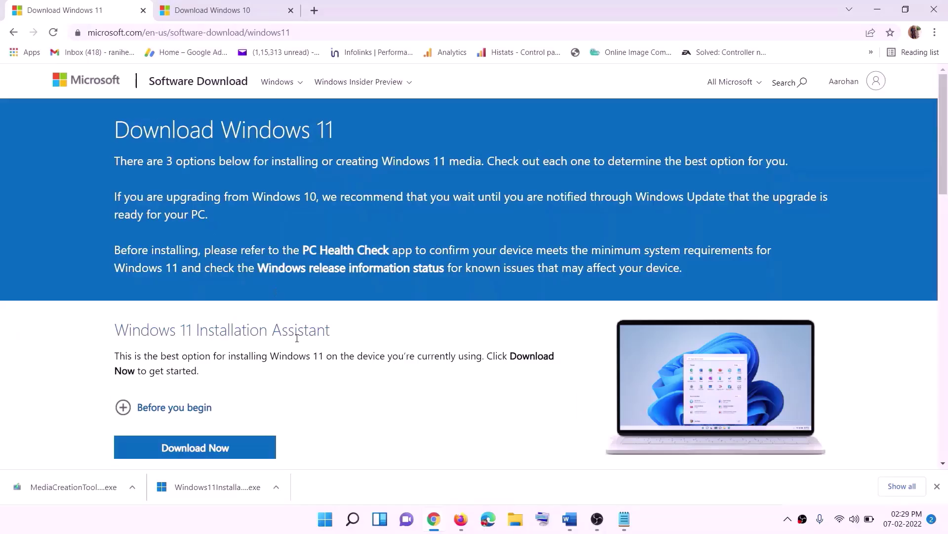
scroll(297, 338, "down", 5)
left_click_drag(177, 292, 261, 292)
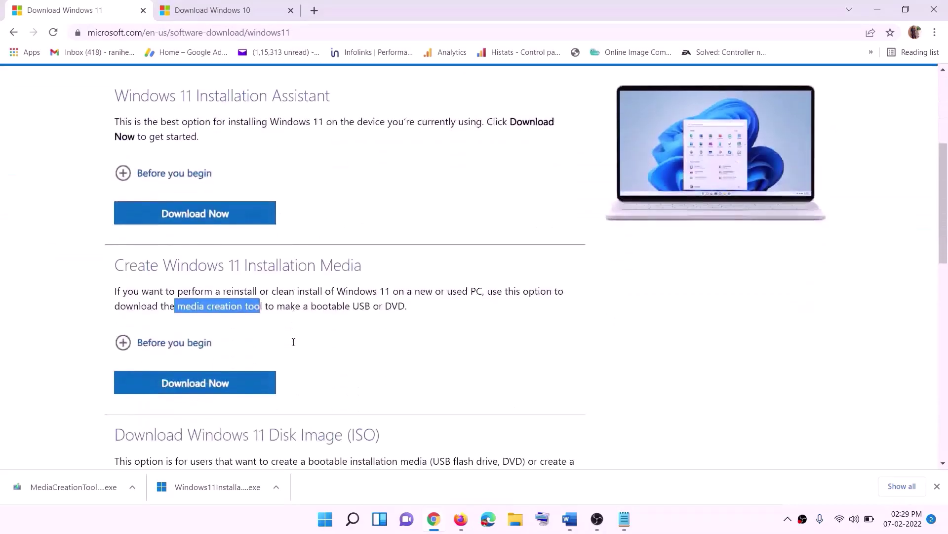
left_click_drag(178, 293, 274, 293)
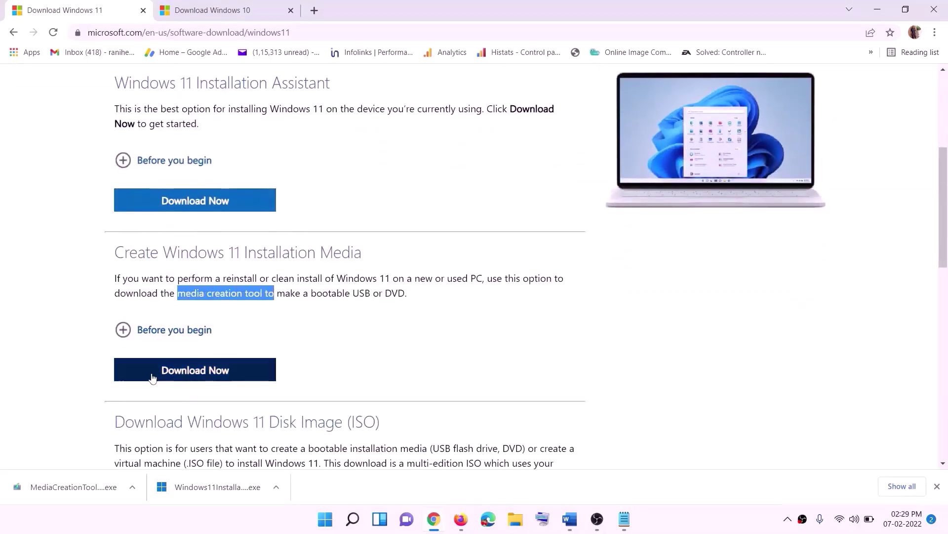
Download MediaCreationTool.exe and run it, approving the UAC prompt.
left_click(189, 375)
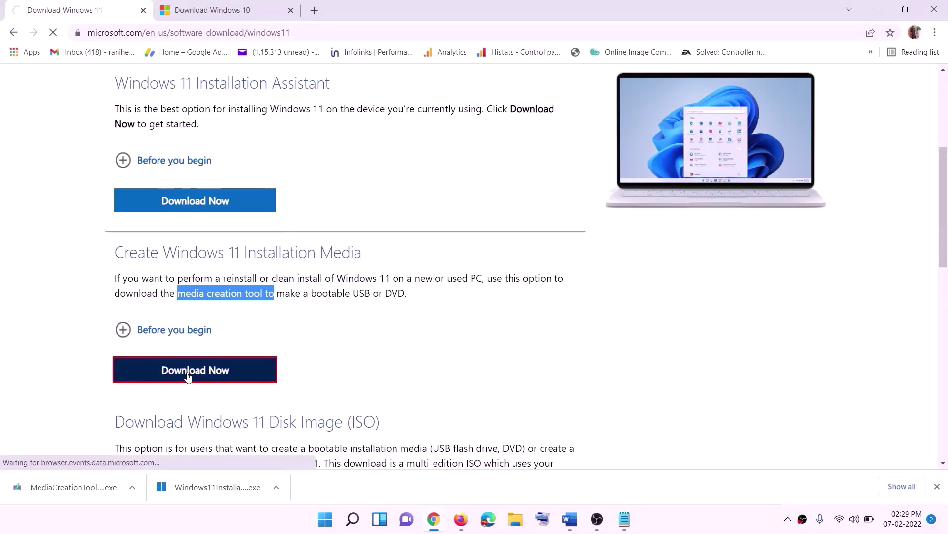
left_click(74, 486)
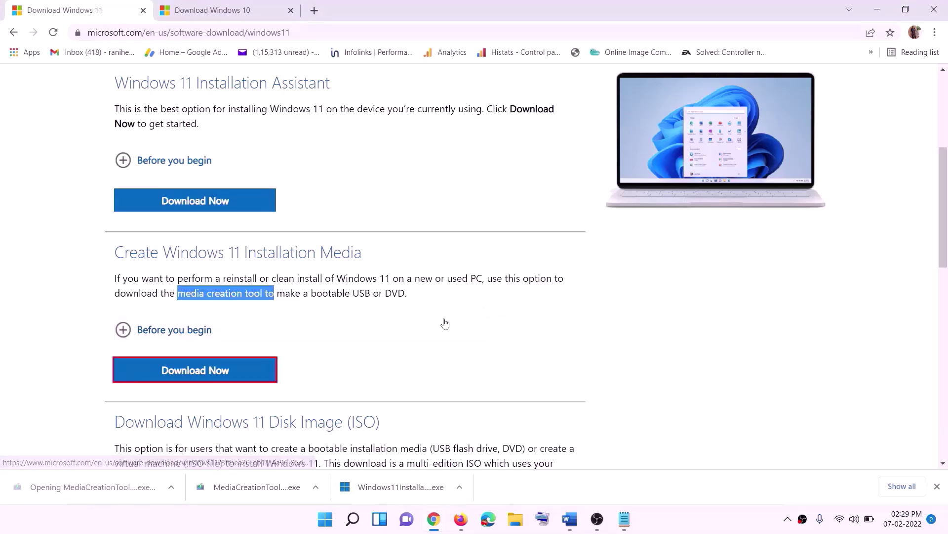
left_click(415, 364)
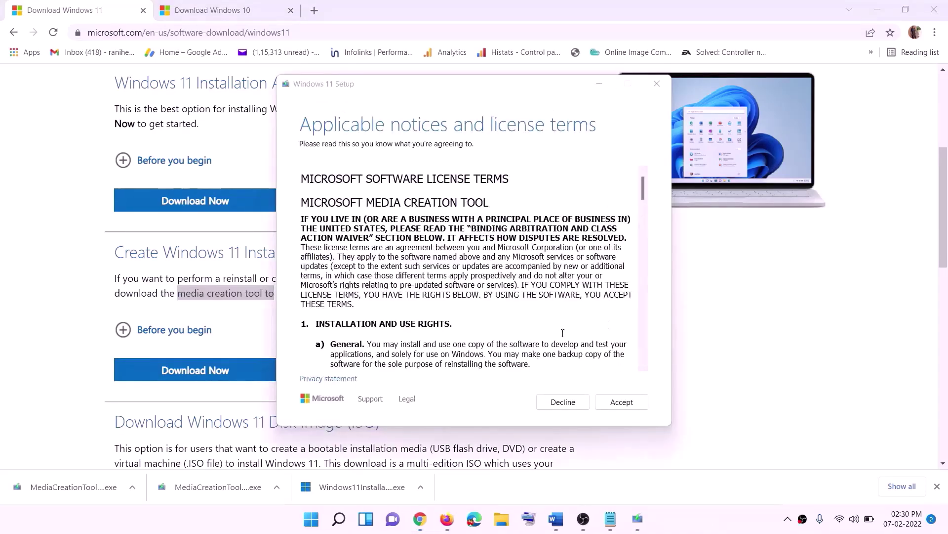
Accept the license, keep recommended settings, and save a Windows 11 ISO named Windows on the Desktop.
left_click(613, 402)
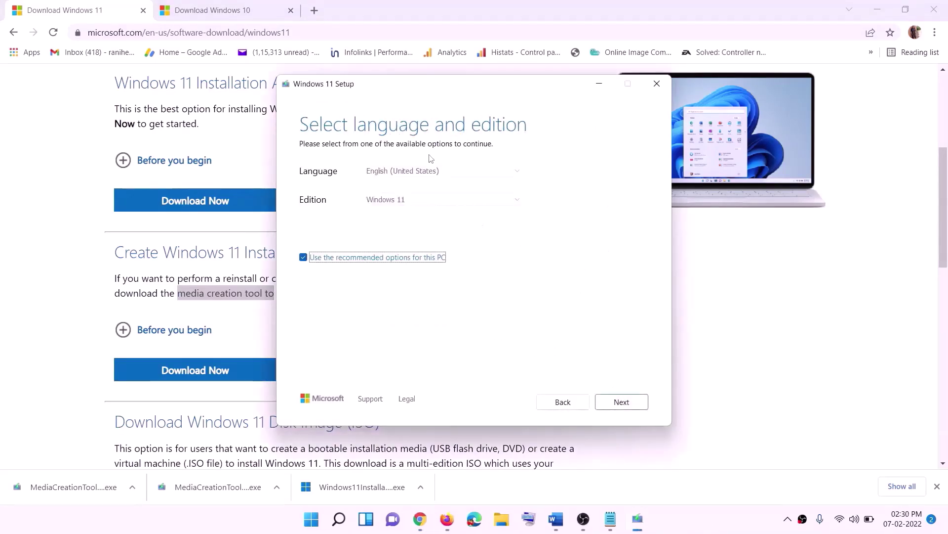
left_click(615, 402)
left_click(316, 214)
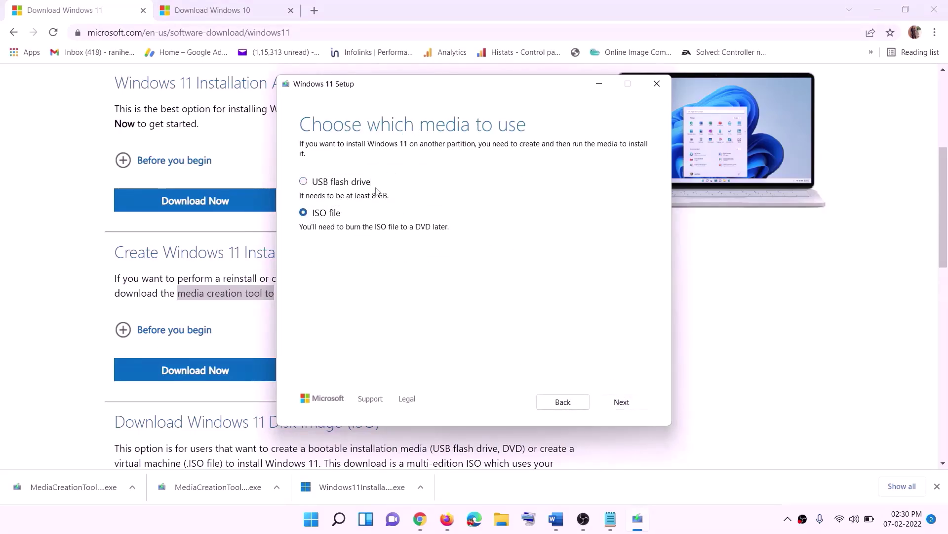
key("Return")
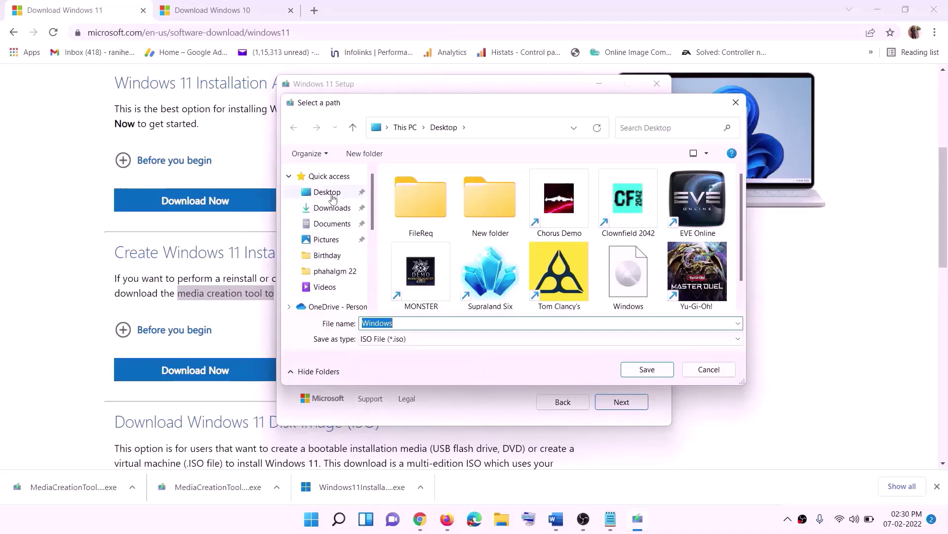
left_click(325, 194)
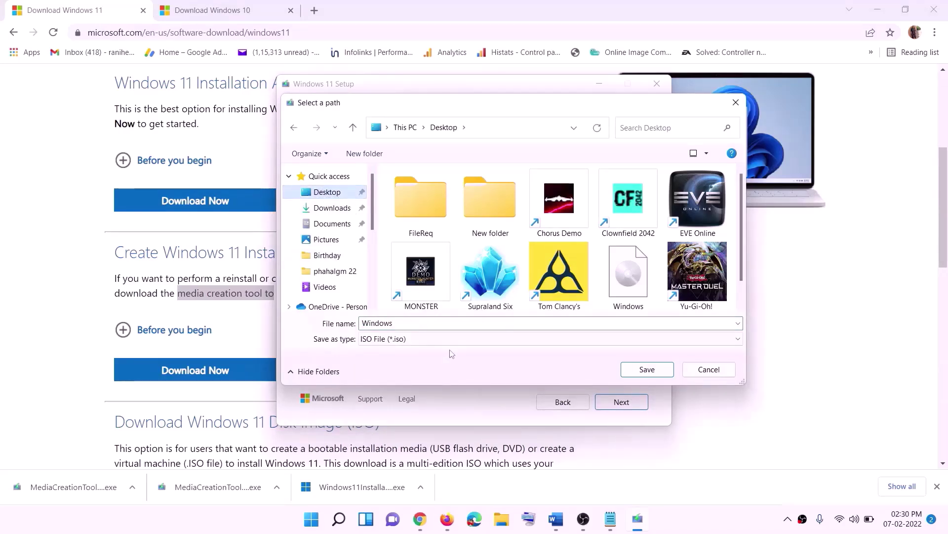
left_click(637, 368)
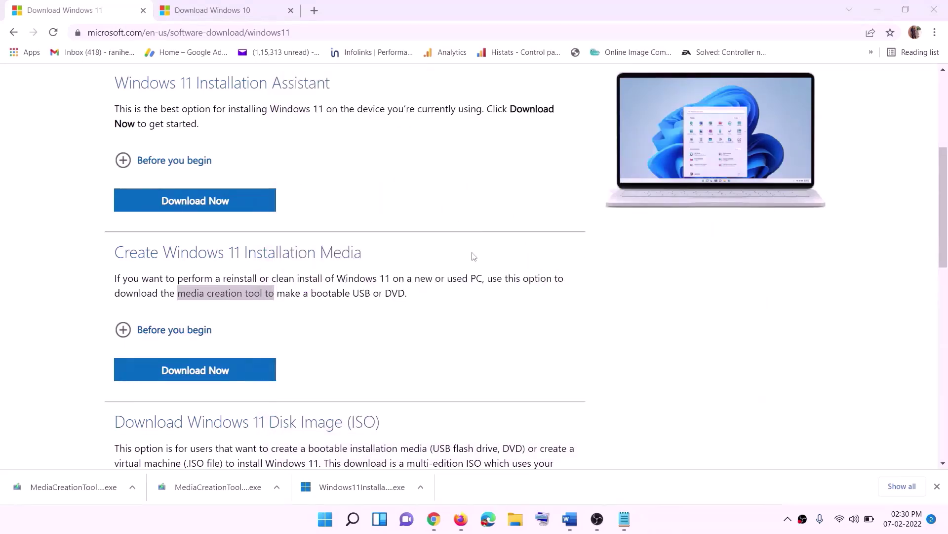
key("super+d")
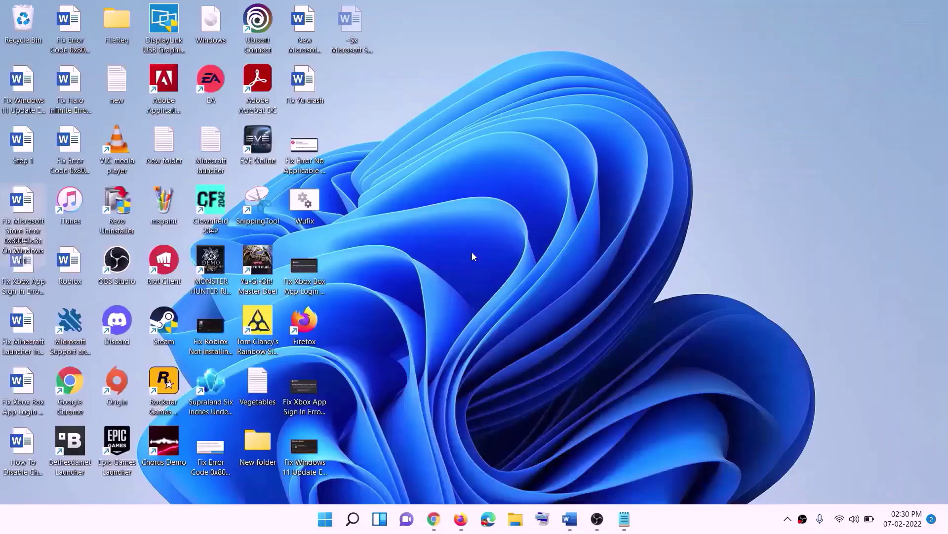
Mount the Windows ISO as drive F: and start Windows 11 Setup from it, approving the admin prompt.
left_click_drag(223, 22, 306, 296)
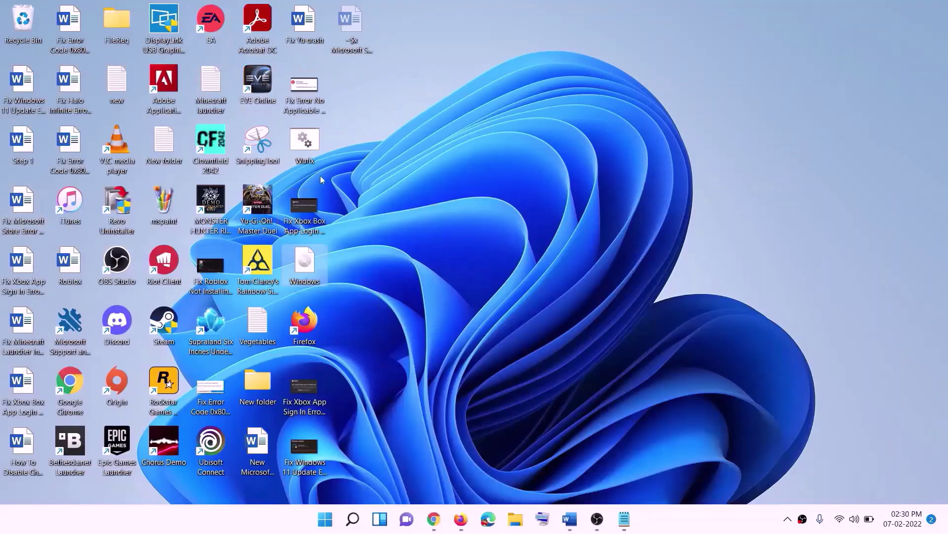
double_click(306, 267)
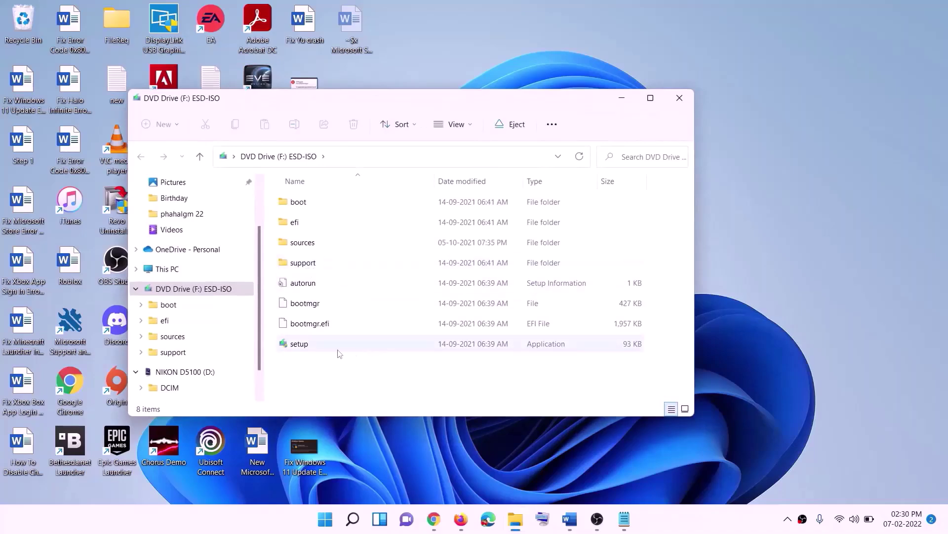
left_click(301, 347)
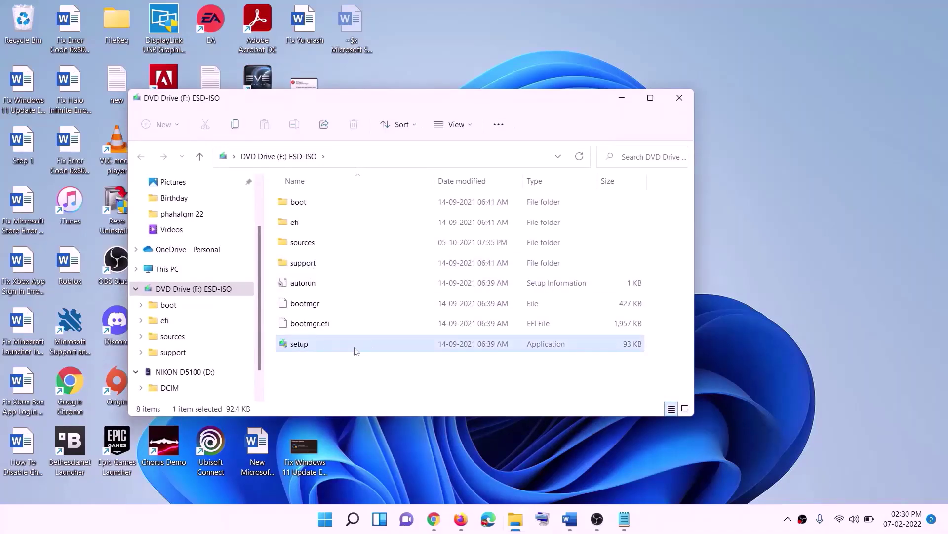
double_click(328, 344)
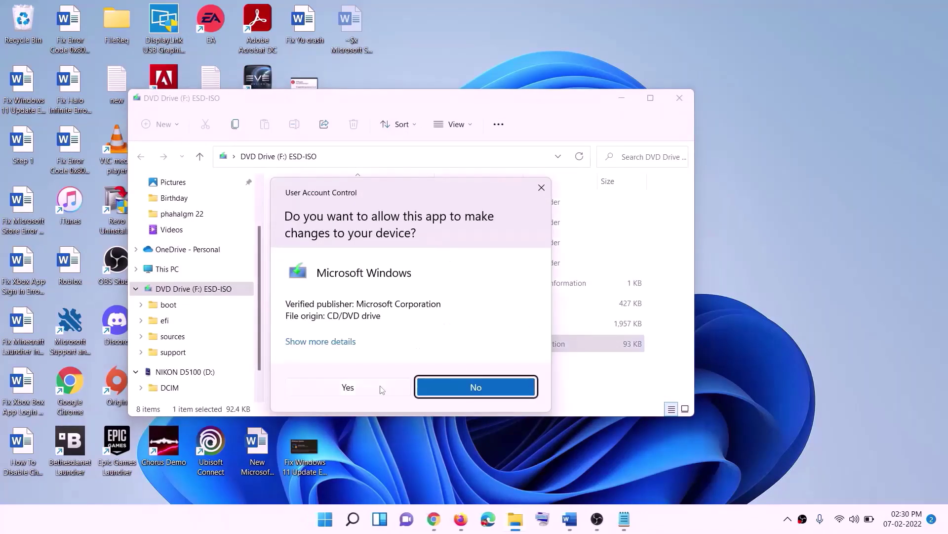
left_click(380, 387)
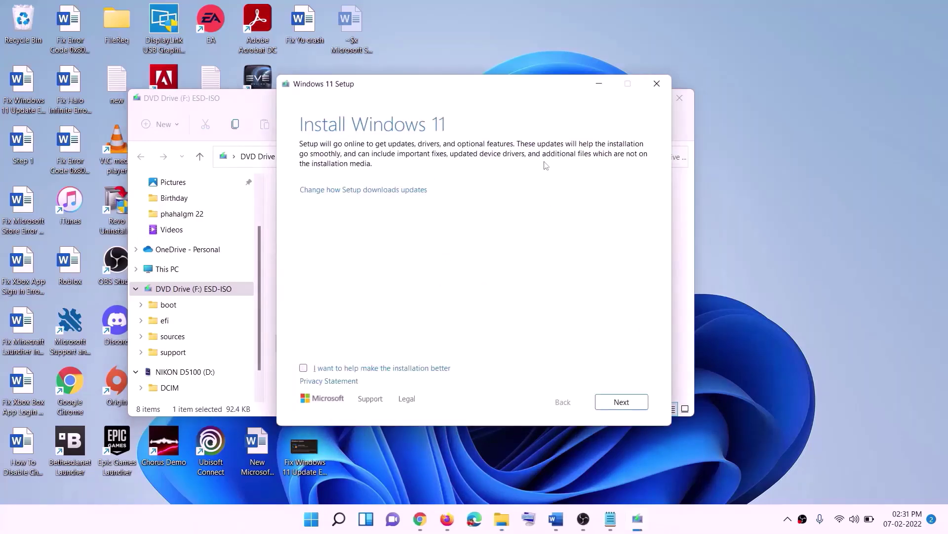
left_click(623, 402)
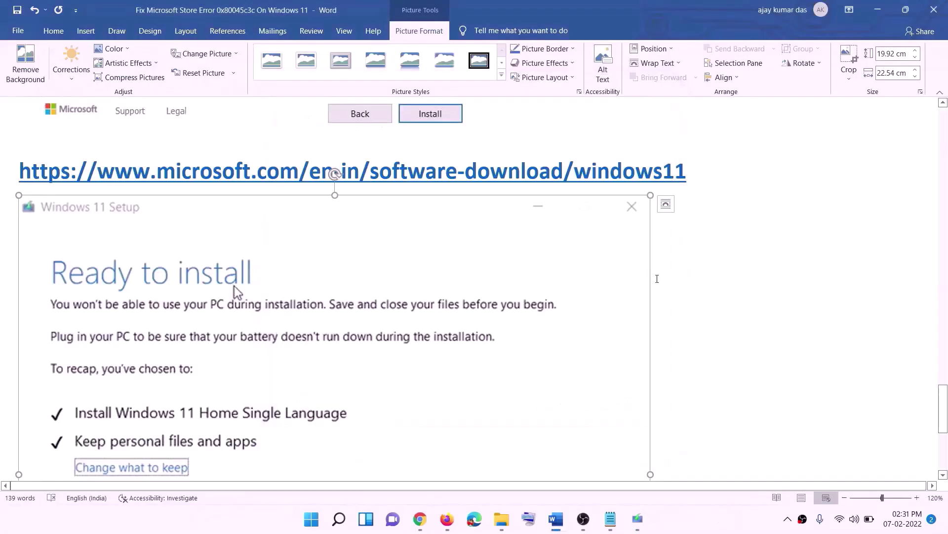
scroll(216, 234, "down", 3)
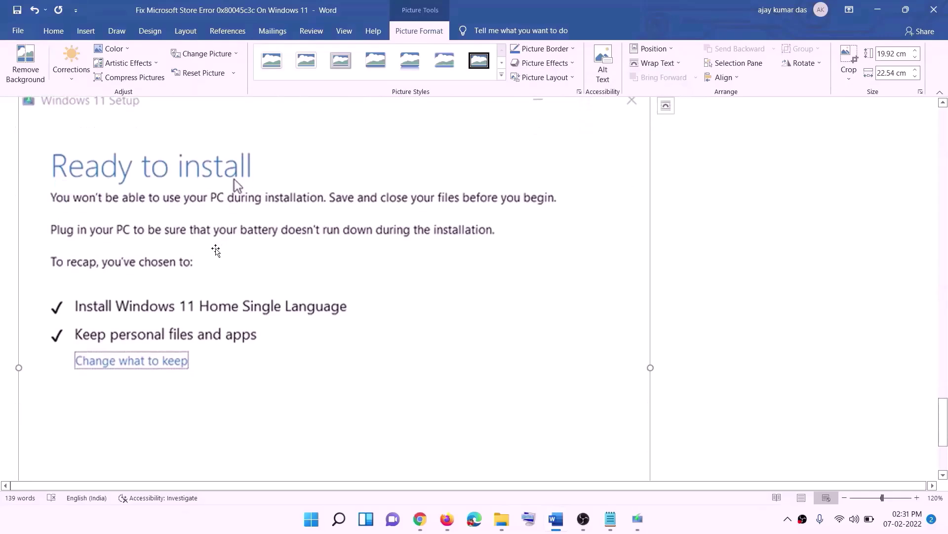
scroll(228, 179, "down", 1)
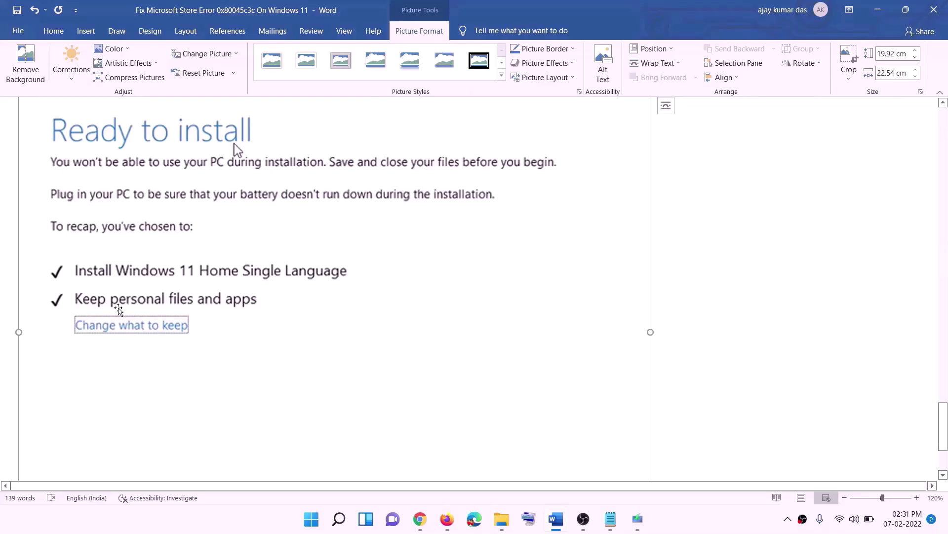
scroll(297, 309, "down", 1)
scroll(355, 310, "down", 3)
scroll(491, 358, "up", 6)
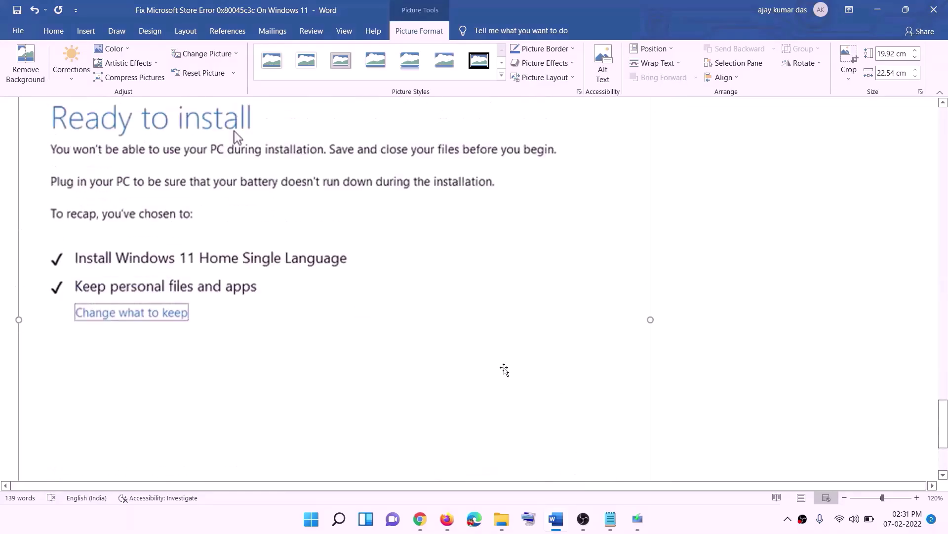